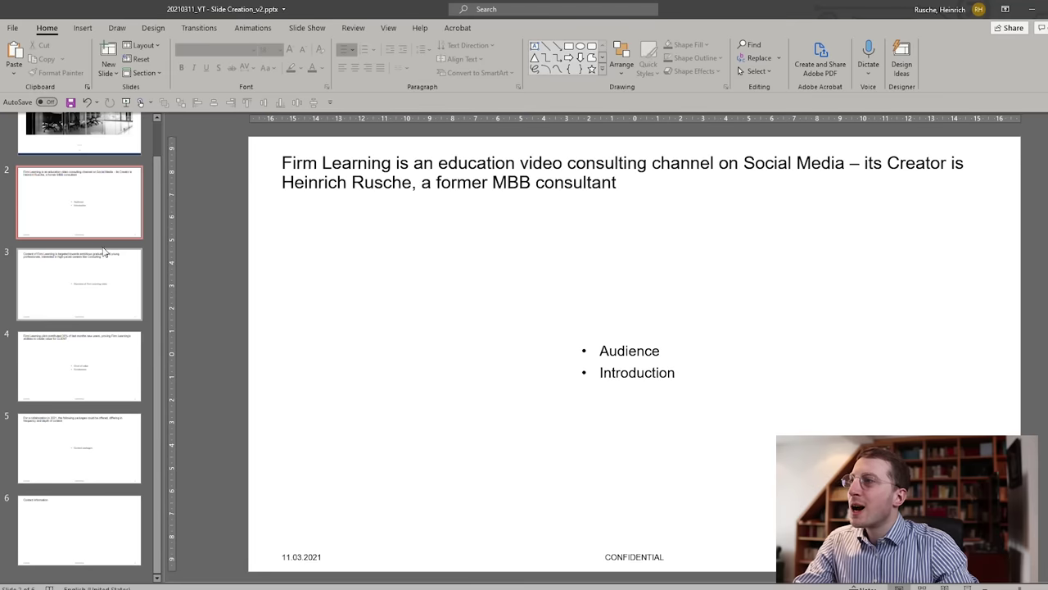
Replace the title placeholder on the cover slide with "Firm Learning Collaboration Proposal".
click(57, 135)
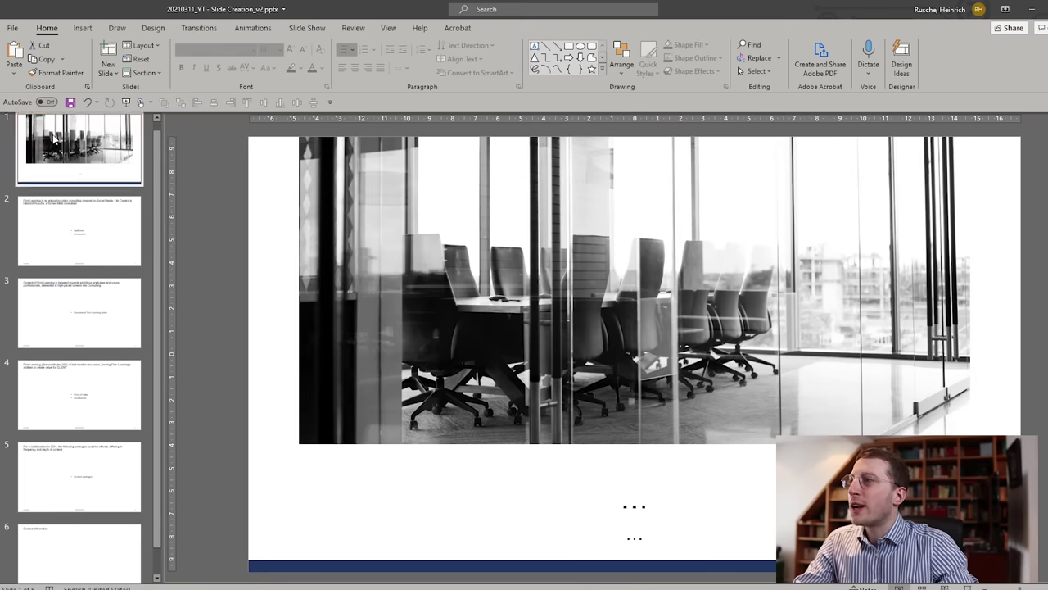
click(647, 512)
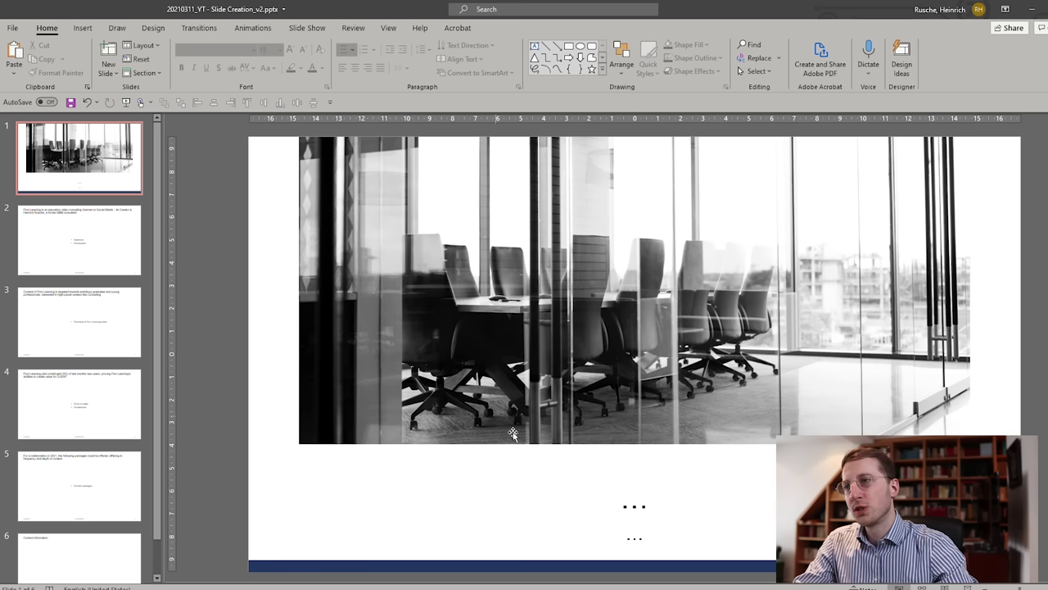
click(638, 506)
double_click(638, 503)
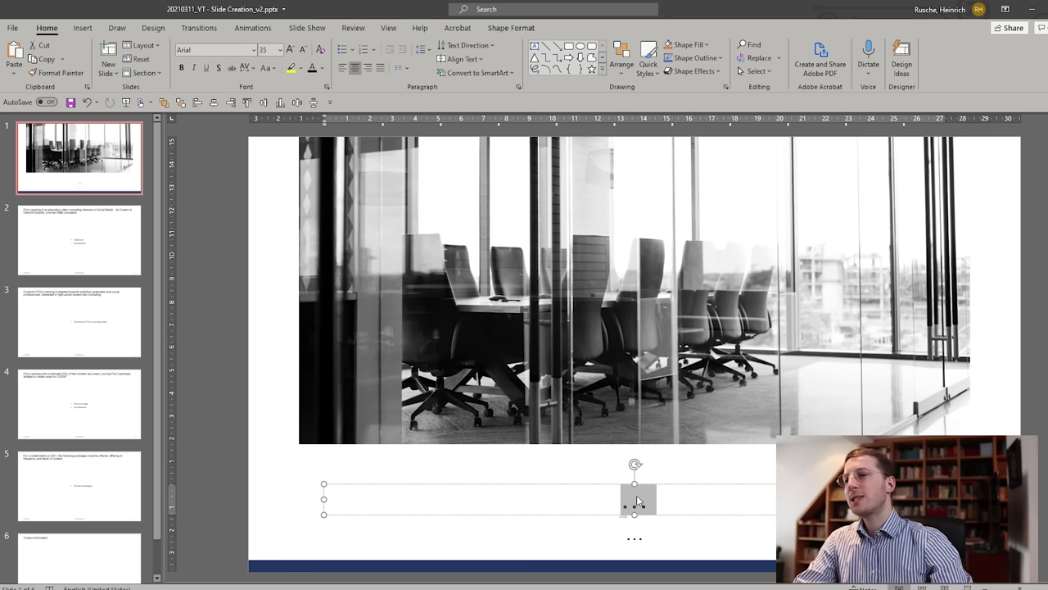
text(Firm Learni)
text(ng Collaboratio)
text(n Phases 1)
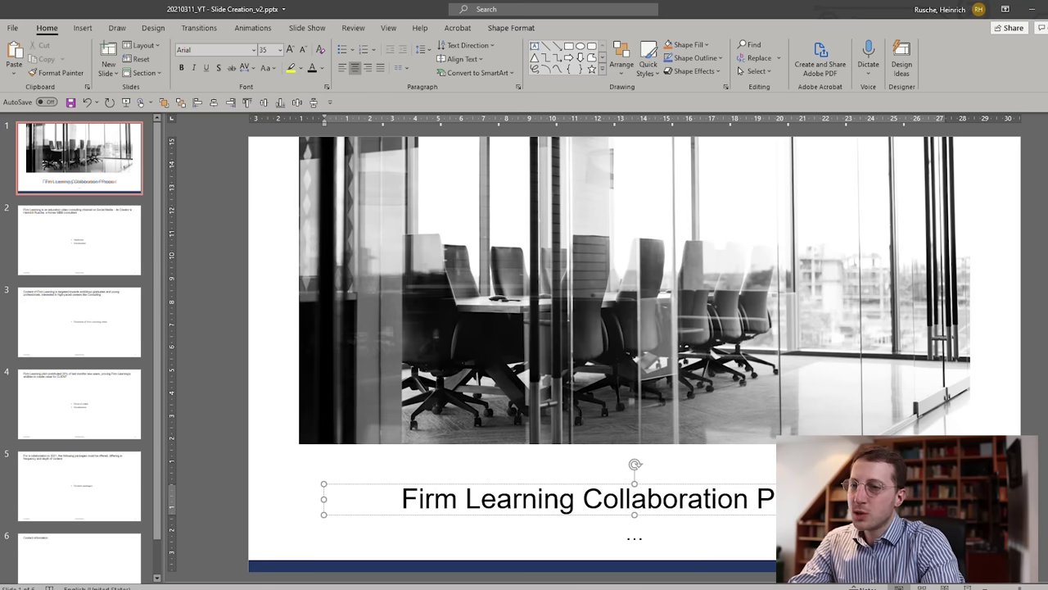
Enter "Discussion Document, March 2021" as the subtitle on the cover slide and save the presentation.
click(626, 529)
text(March)
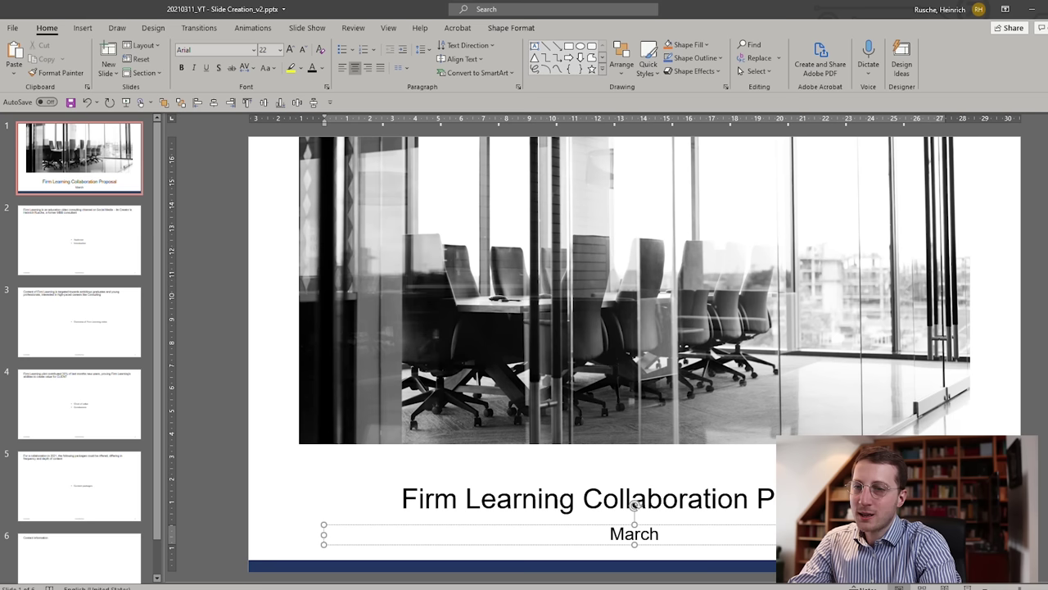
text( 2021)
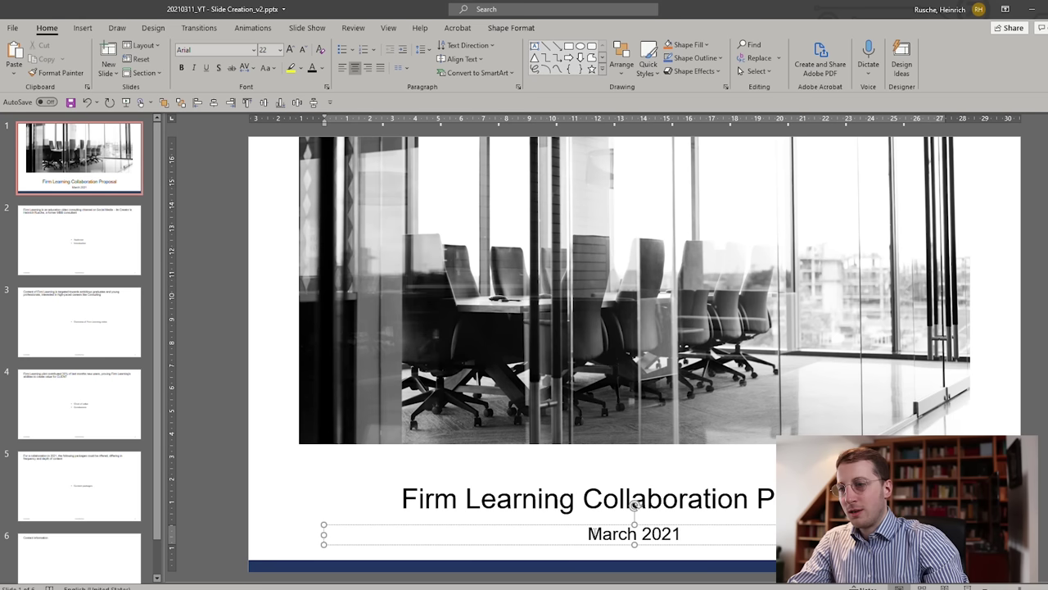
text(Discussion )
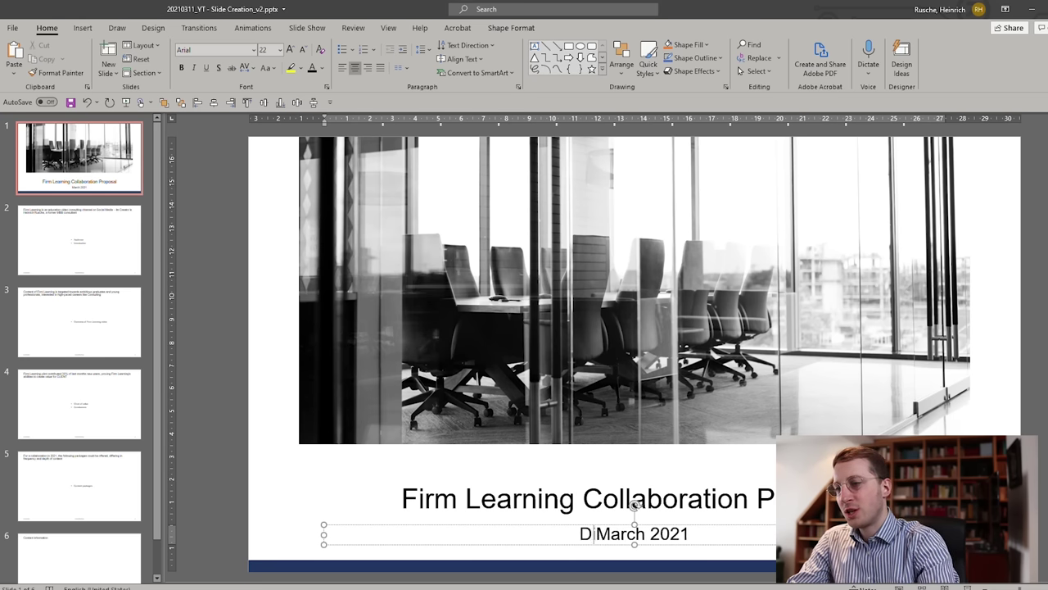
text(Document,)
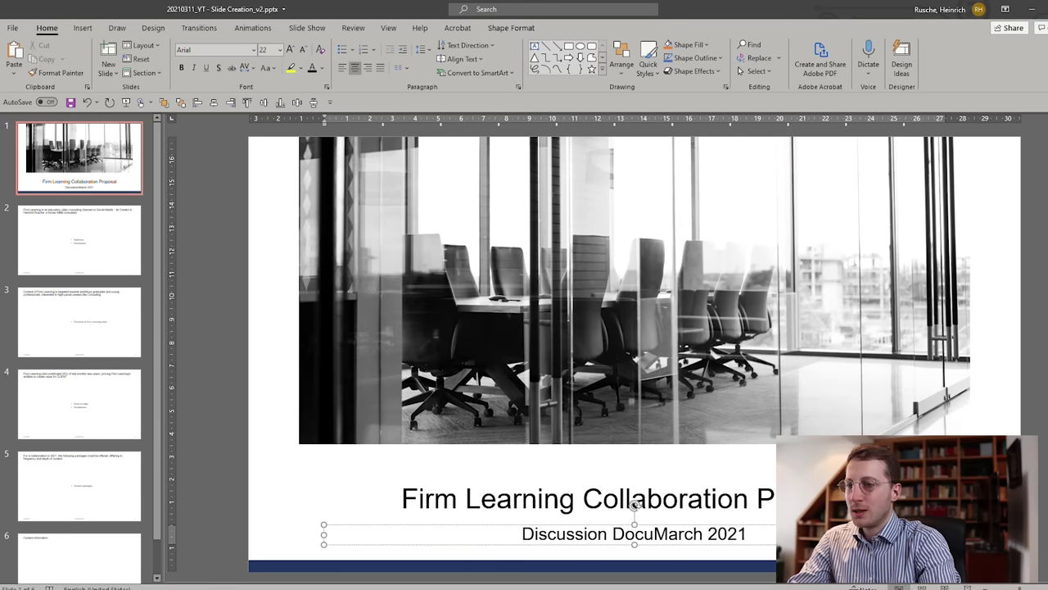
click(286, 487)
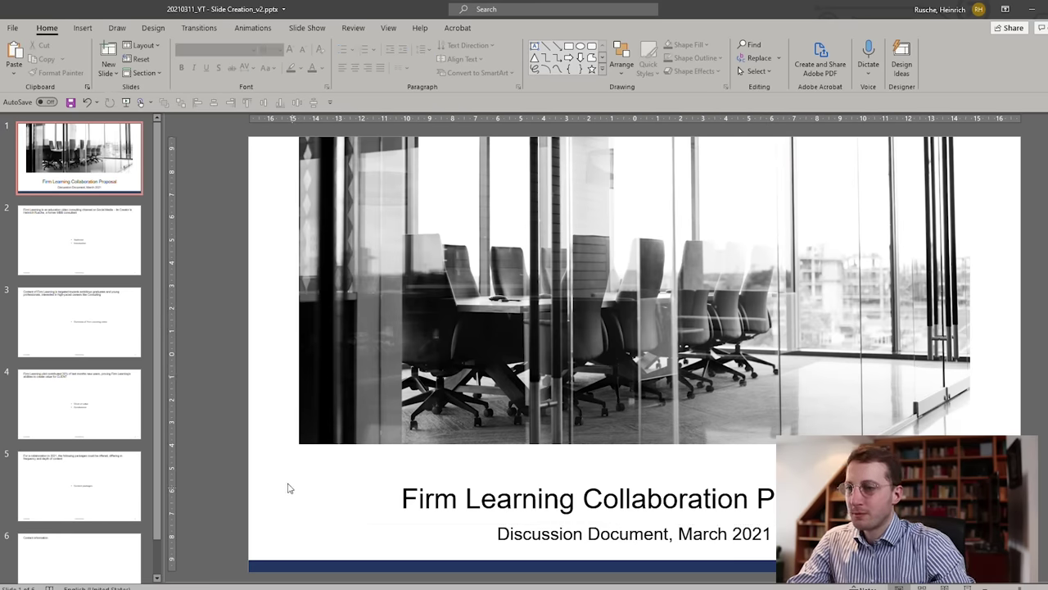
key(ctrl+s)
Paste the copied underlined "Platforms" heading onto slide 2 and place it just below the slide title.
scroll(600, 362, down, 1)
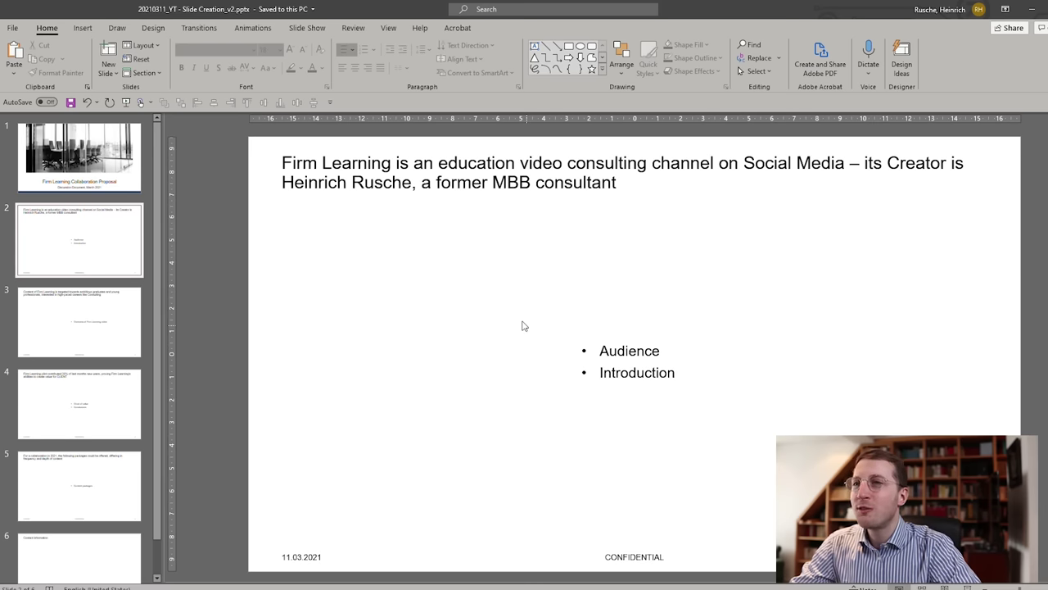
drag(599, 351, 666, 349)
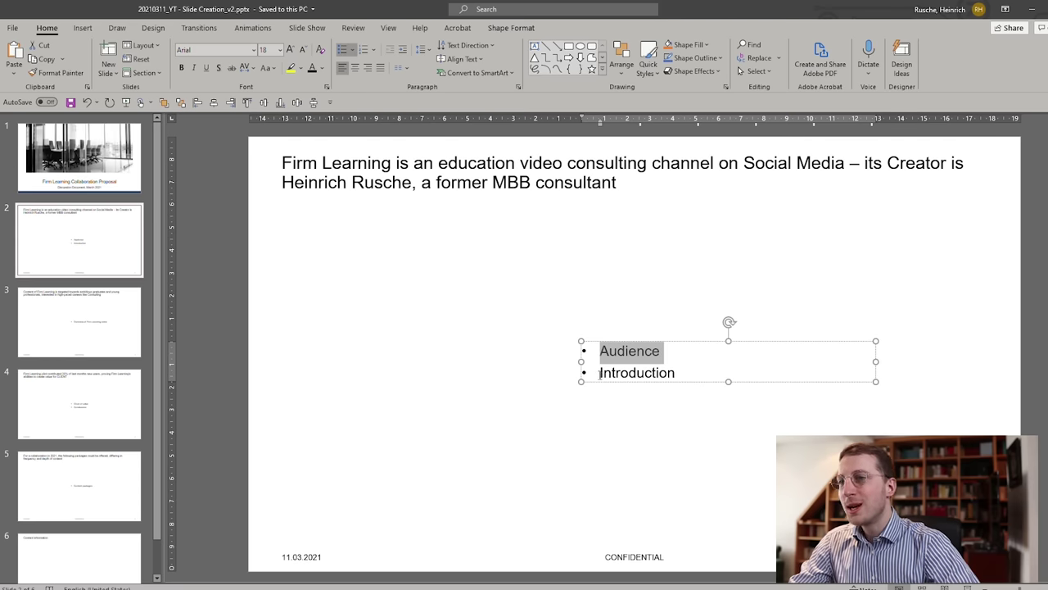
drag(597, 372, 680, 374)
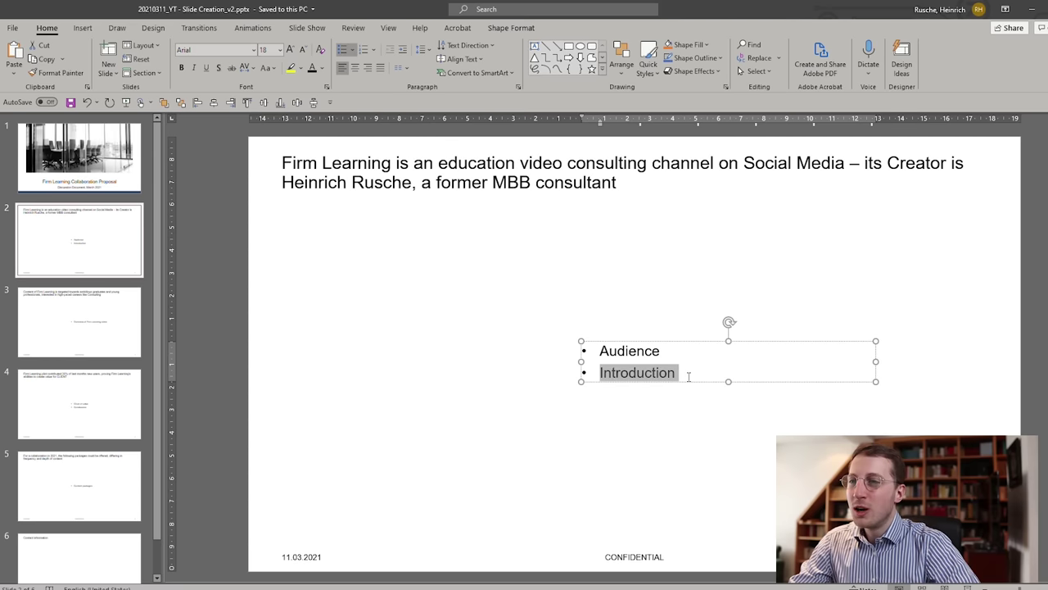
click(663, 391)
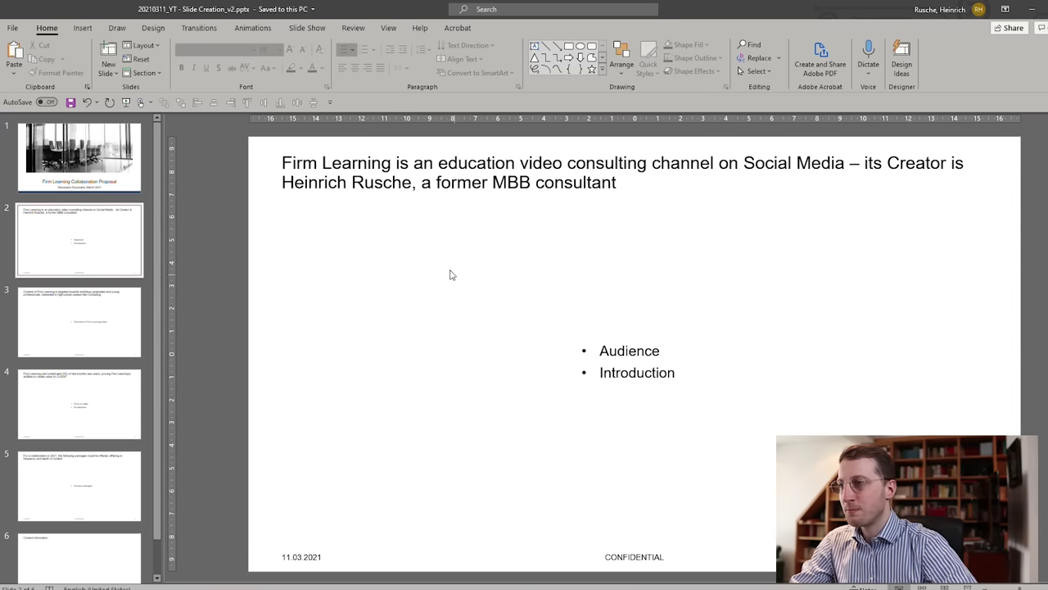
key(ctrl+v)
drag(445, 230, 456, 239)
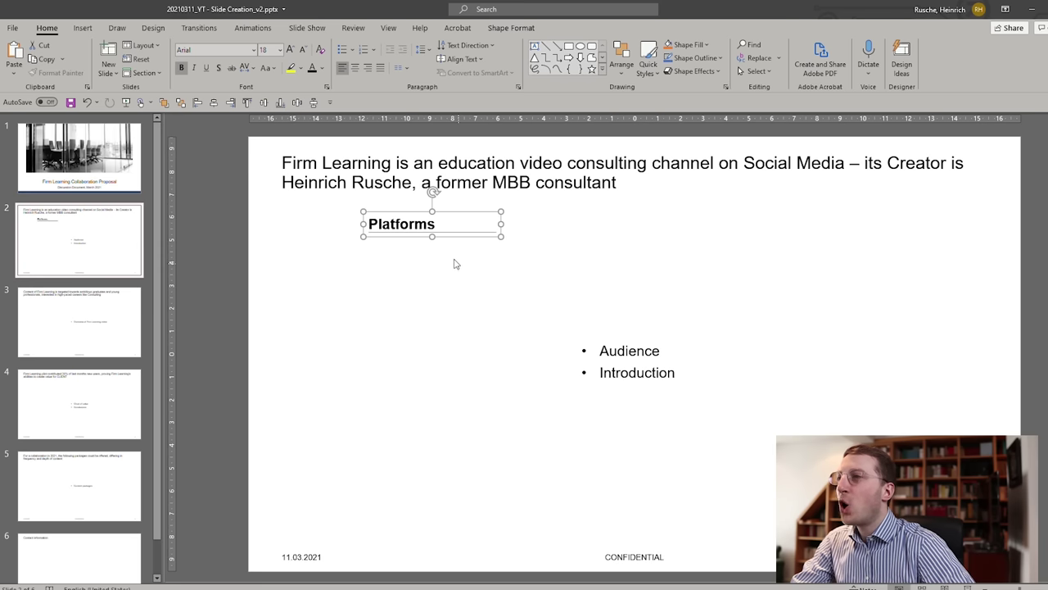
click(450, 267)
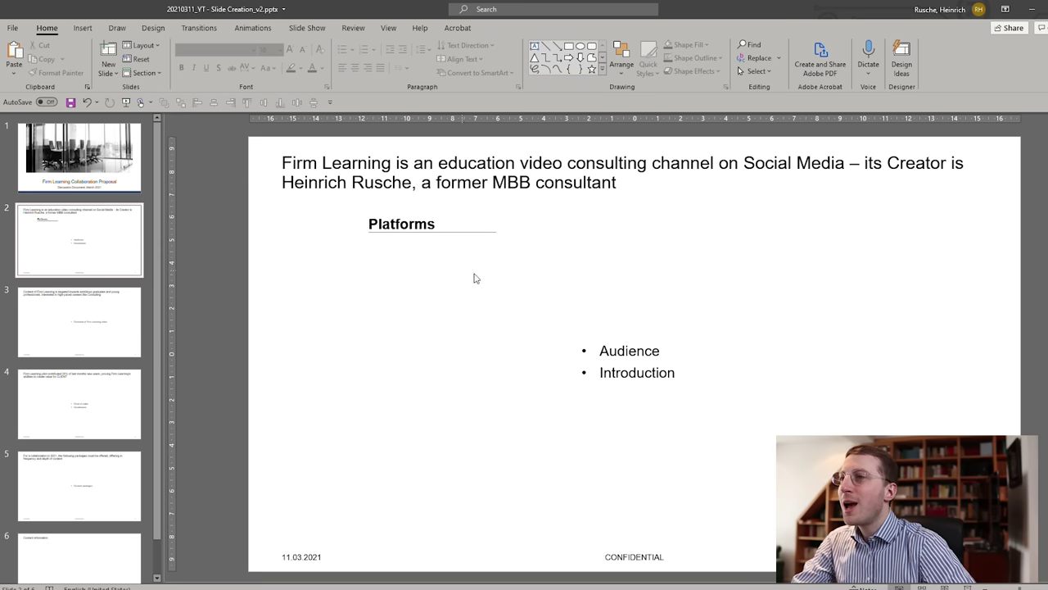
click(617, 348)
drag(599, 349, 708, 377)
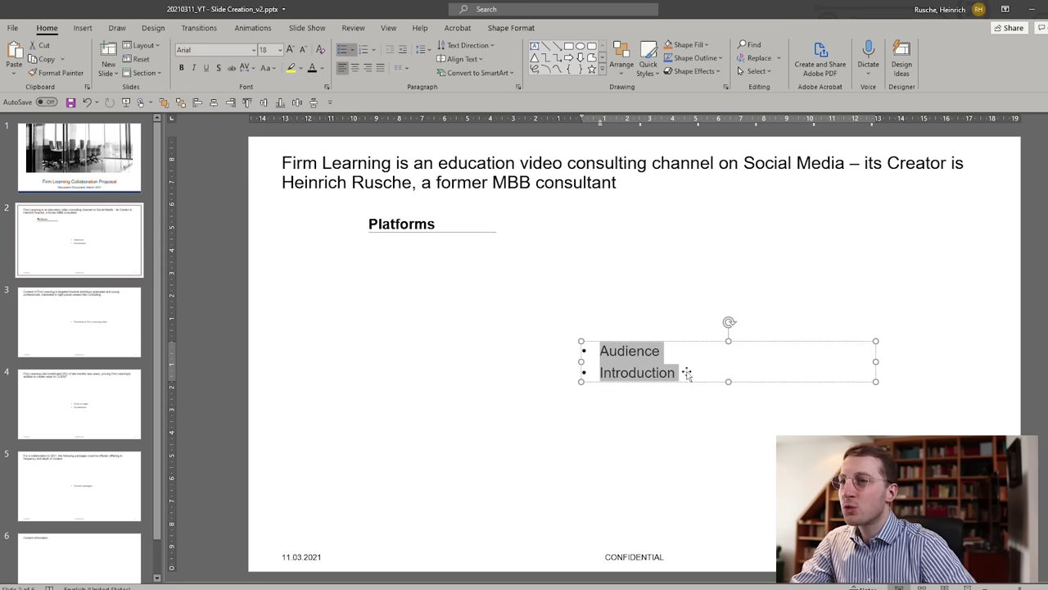
click(485, 252)
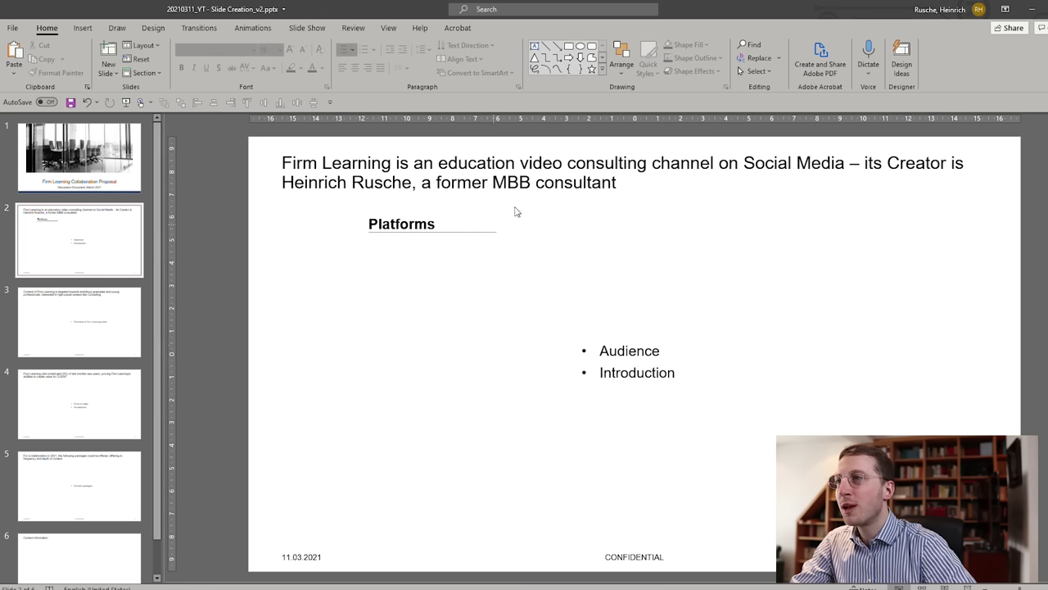
drag(599, 351, 665, 352)
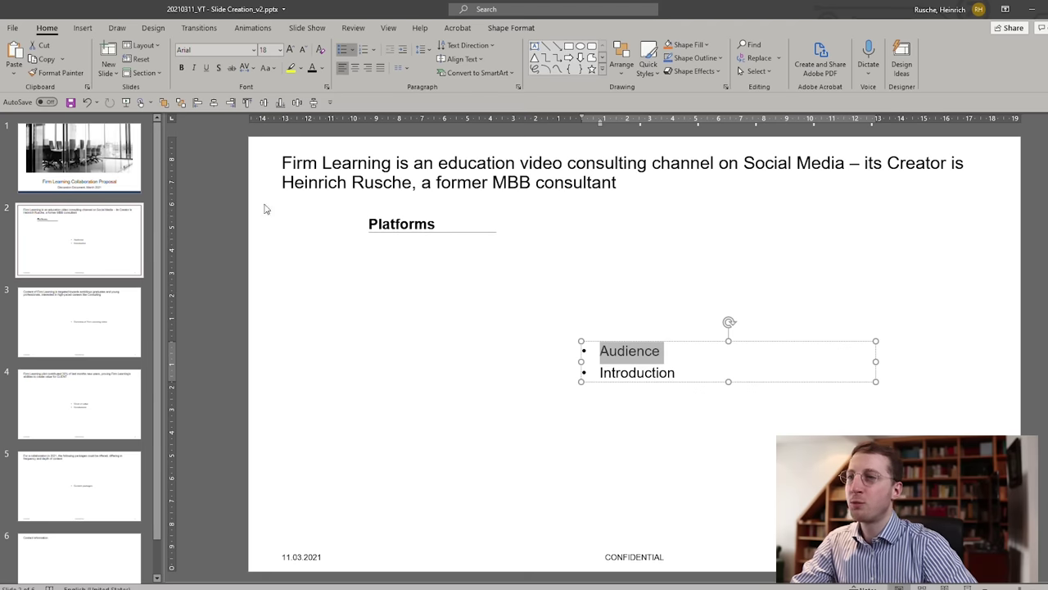
drag(594, 373, 681, 385)
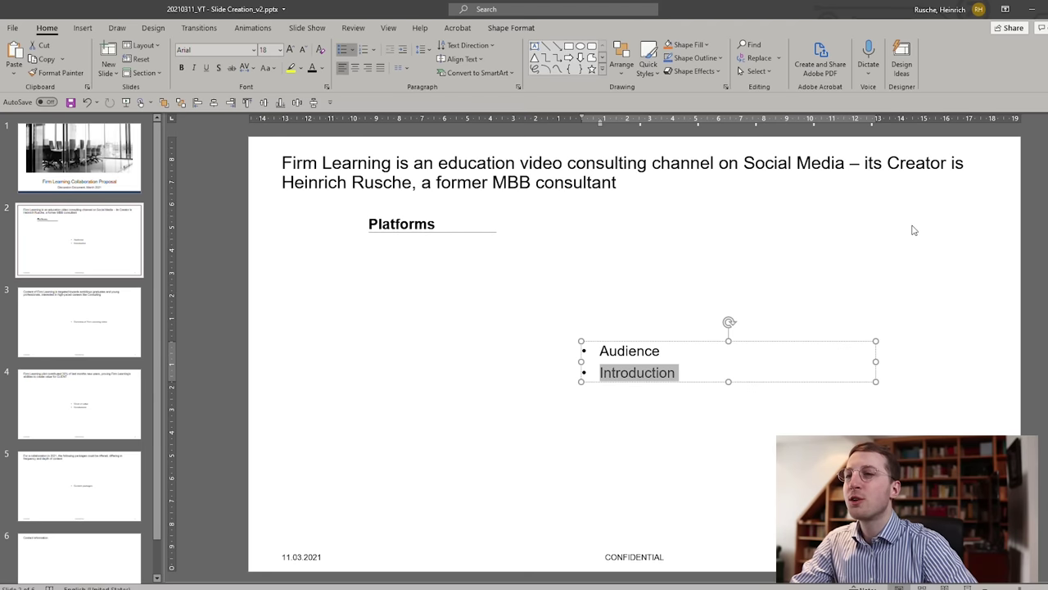
click(478, 264)
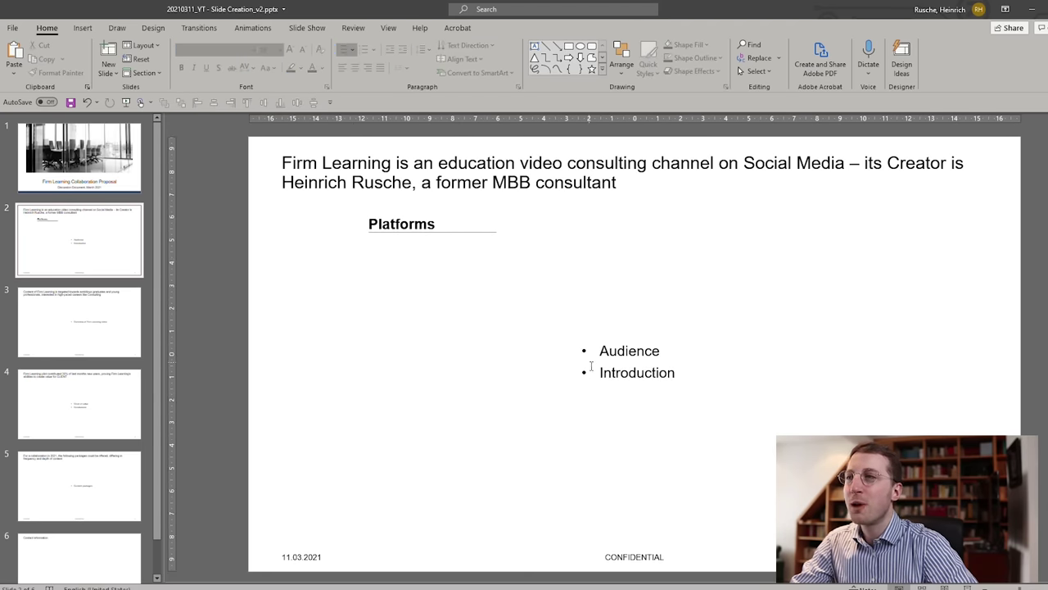
drag(599, 376, 678, 377)
click(458, 264)
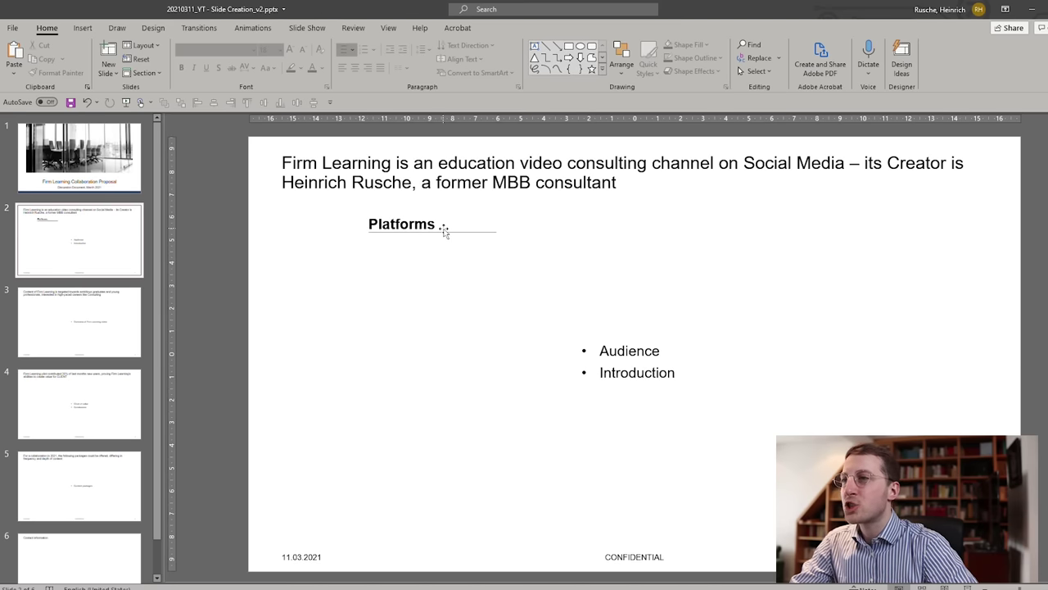
click(443, 235)
click(422, 264)
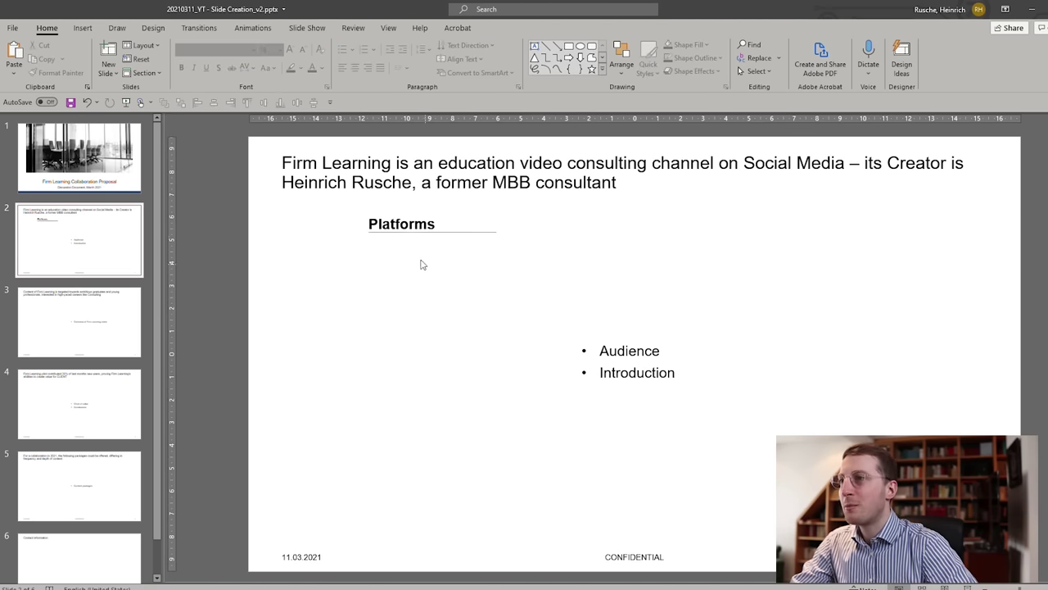
Try moving the Platforms heading text separately from its underline, and undo the move.
click(408, 218)
drag(409, 219, 407, 212)
click(415, 262)
double_click(402, 218)
click(408, 247)
click(409, 233)
click(407, 254)
key(ctrl+z)
Group the Platforms heading text with its underline and resize the group to about 5 cm wide.
drag(542, 256, 311, 192)
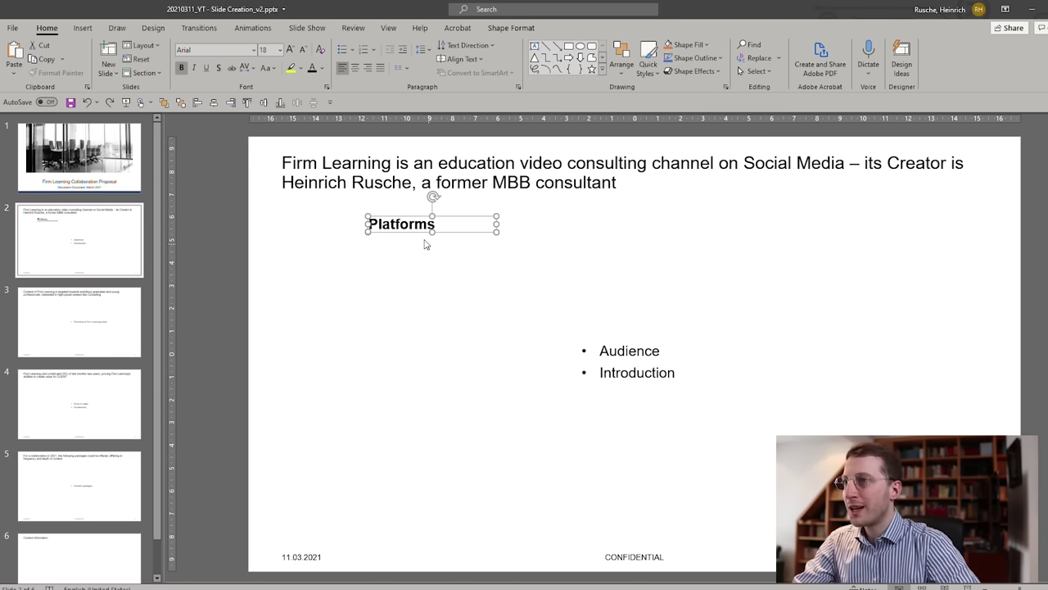
key(ctrl+g)
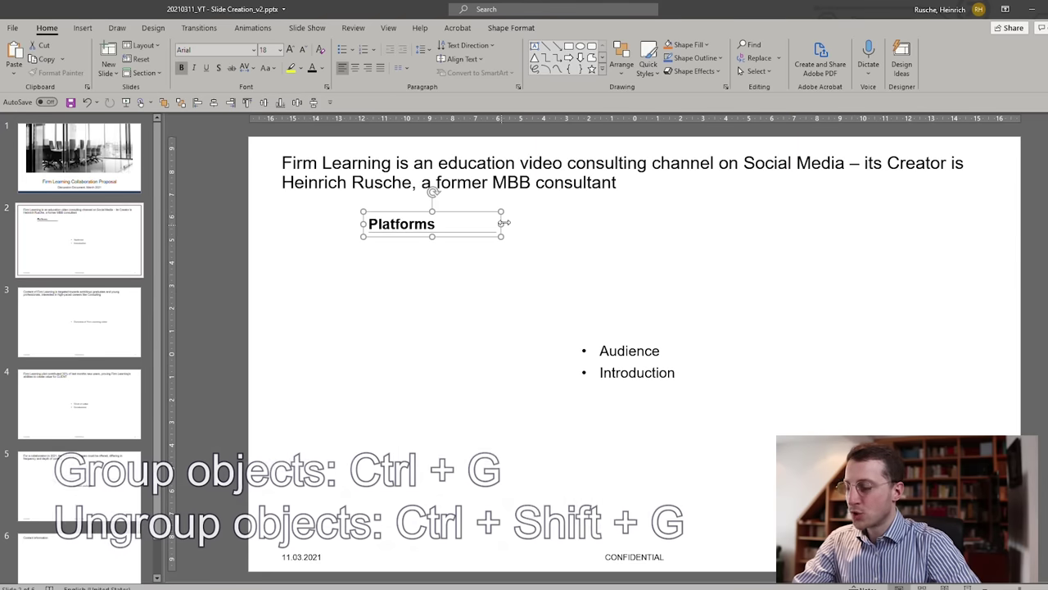
click(578, 232)
click(651, 235)
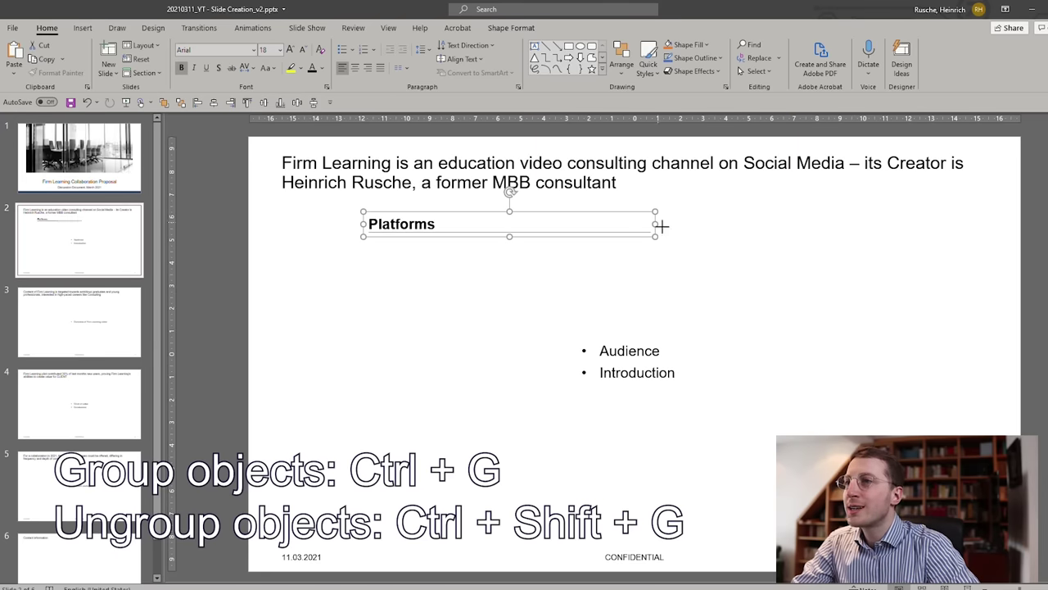
click(512, 235)
Change the text of the Platforms heading on slide 2 to "Audience".
click(423, 235)
click(423, 235)
text(Audience)
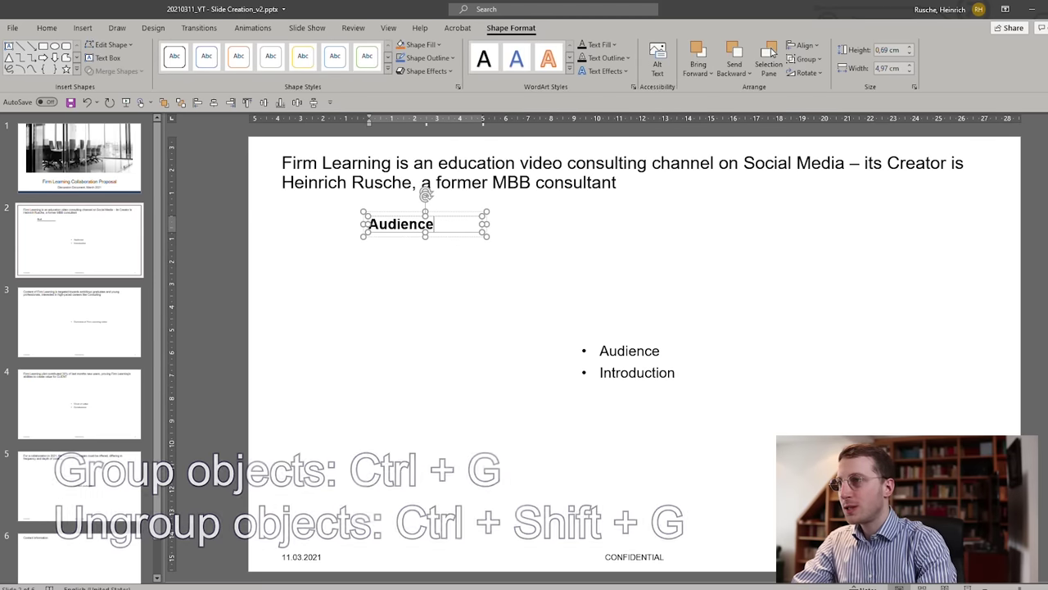
click(461, 283)
Duplicate the Audience heading at the same height on the right half of the slide and rename the copy "Introduction".
drag(451, 232, 835, 254)
double_click(782, 223)
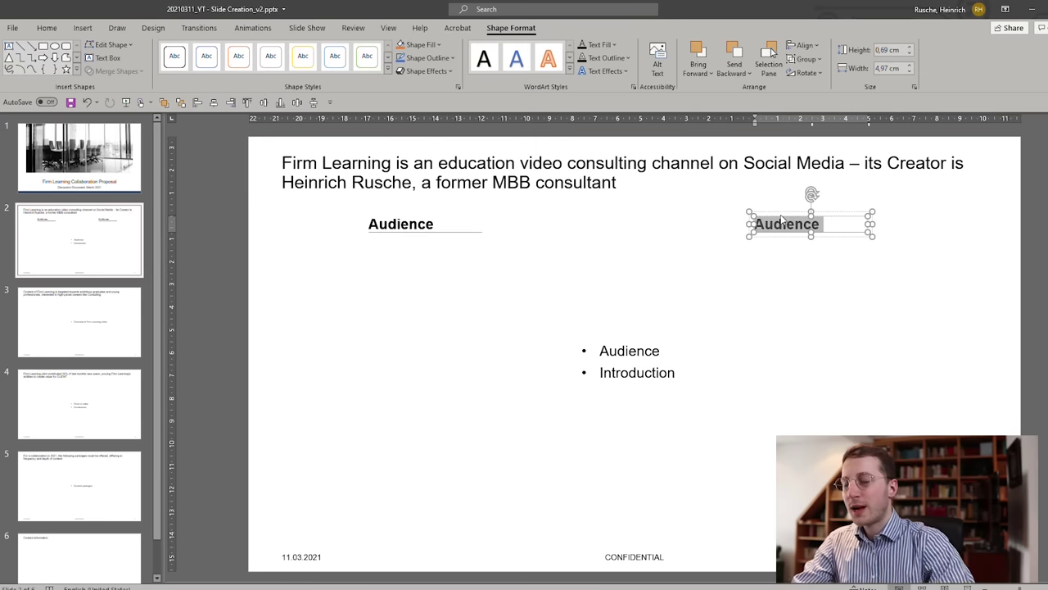
text(Introduction)
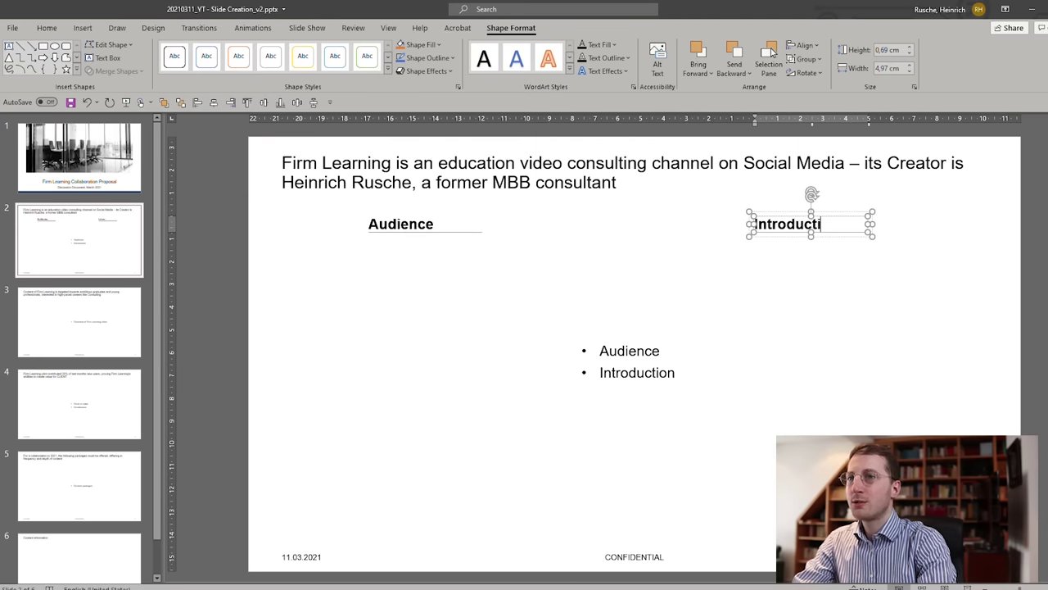
click(789, 251)
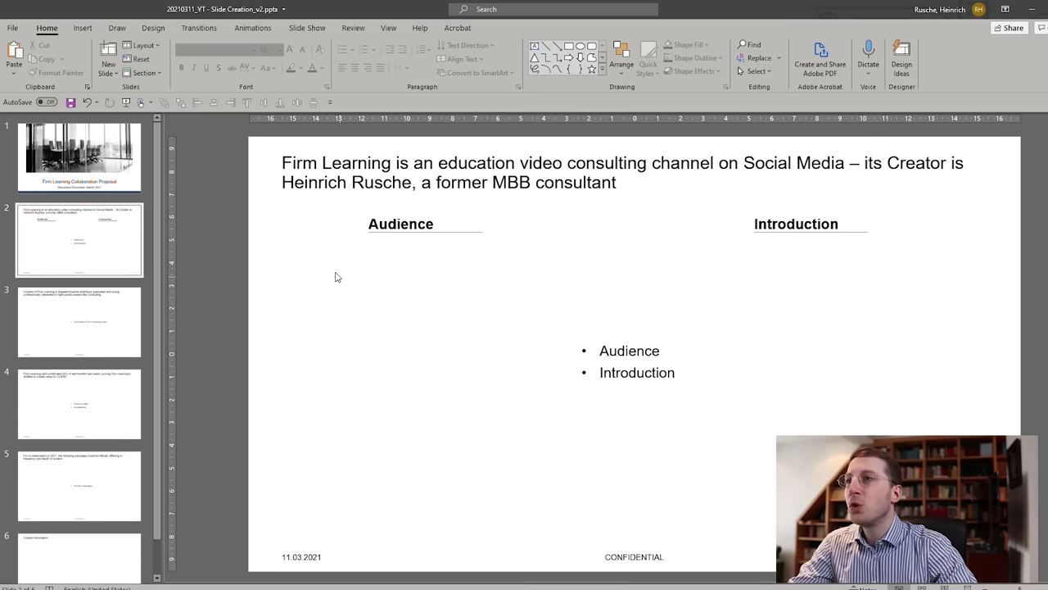
Duplicate the bulleted text box, placing the copy in the slide's lower right area and the original beneath the Audience heading.
drag(571, 238, 482, 281)
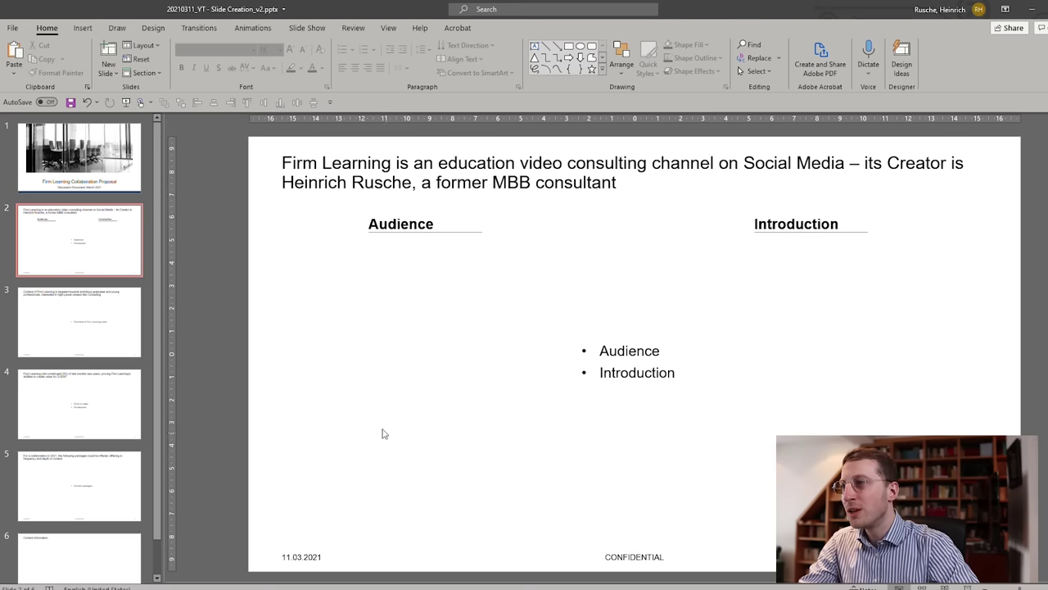
click(602, 351)
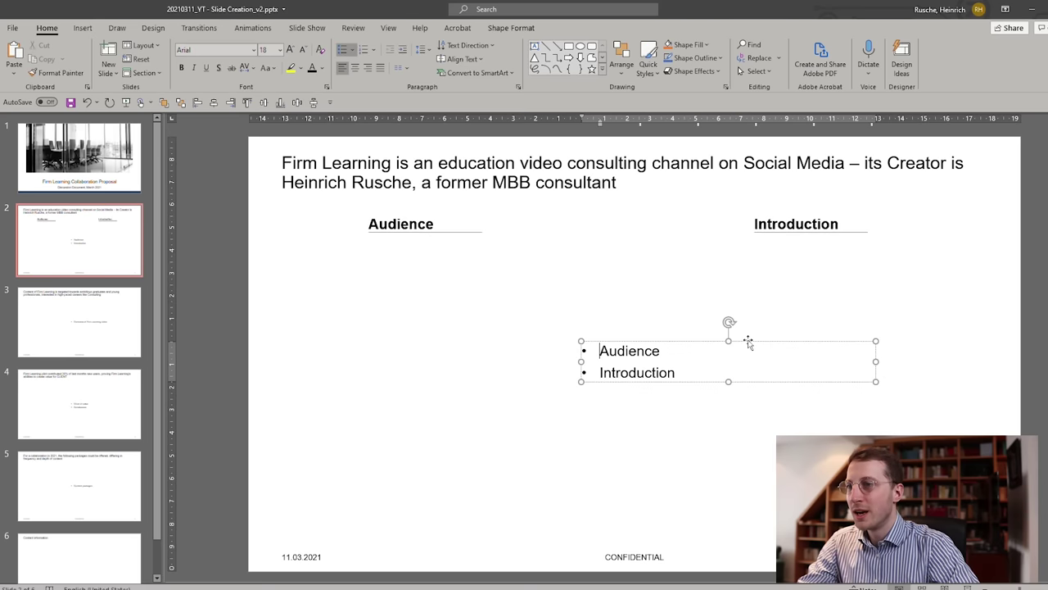
key(ctrl+a)
click(781, 340)
key(ctrl+c)
key(ctrl+v)
drag(795, 393, 846, 466)
drag(625, 343, 384, 276)
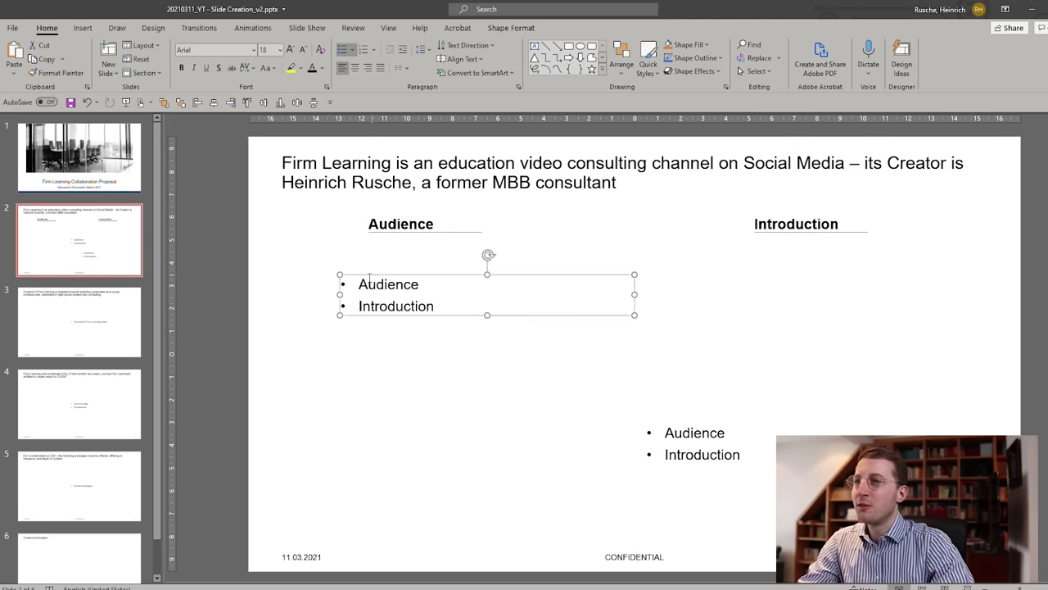
Replace the bullets in the text box beneath the Audience heading with the unbulleted label "YouTube".
click(457, 282)
key(ctrl+a)
key(Delete)
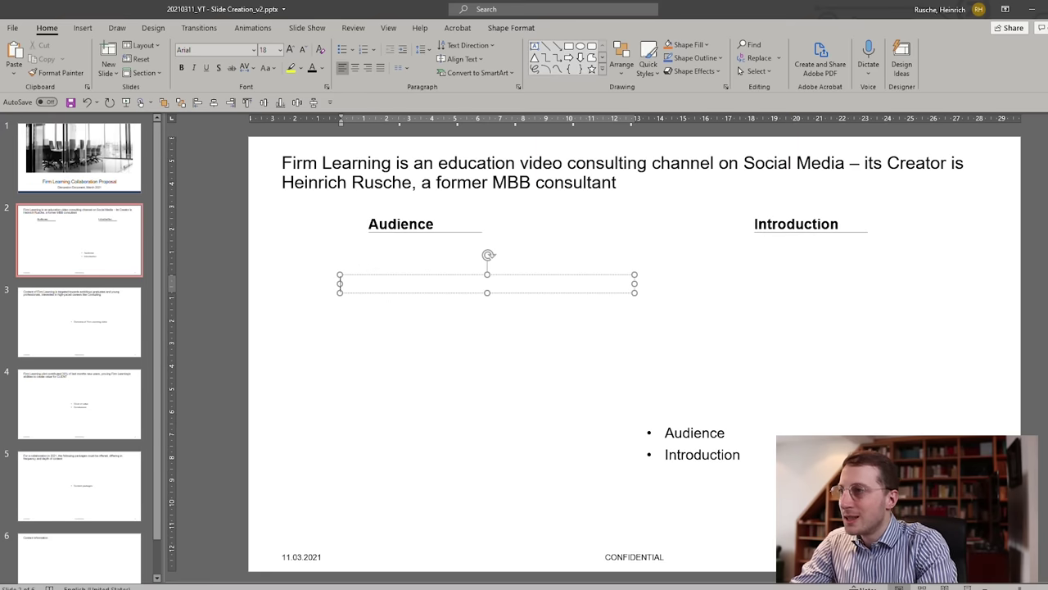
text(YouTube)
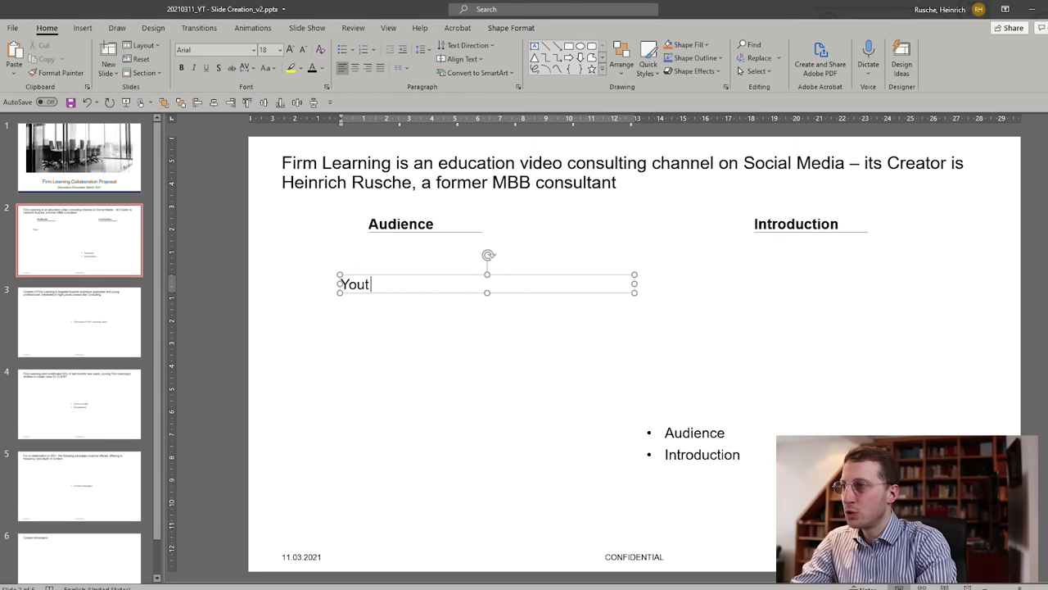
Narrow the YouTube text box to about 4 cm, duplicate it directly below and change the copy's text to "Instagram".
drag(635, 283, 412, 332)
double_click(381, 318)
text(Instagram)
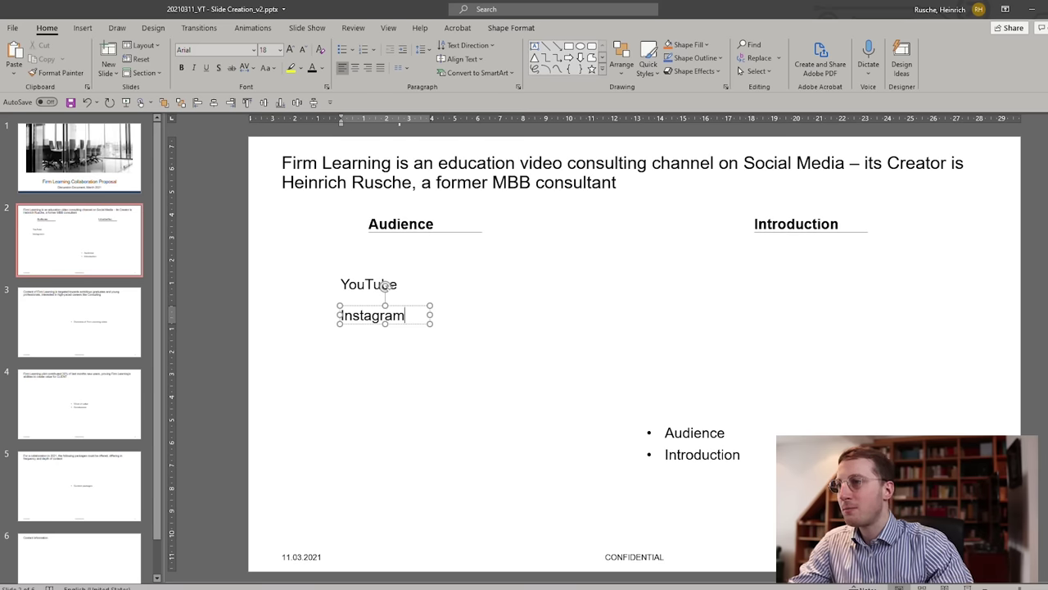
Duplicate the Instagram label below itself and change the copy's text to "Firm Learning" with "Newsletter" as a second paragraph.
key(Escape)
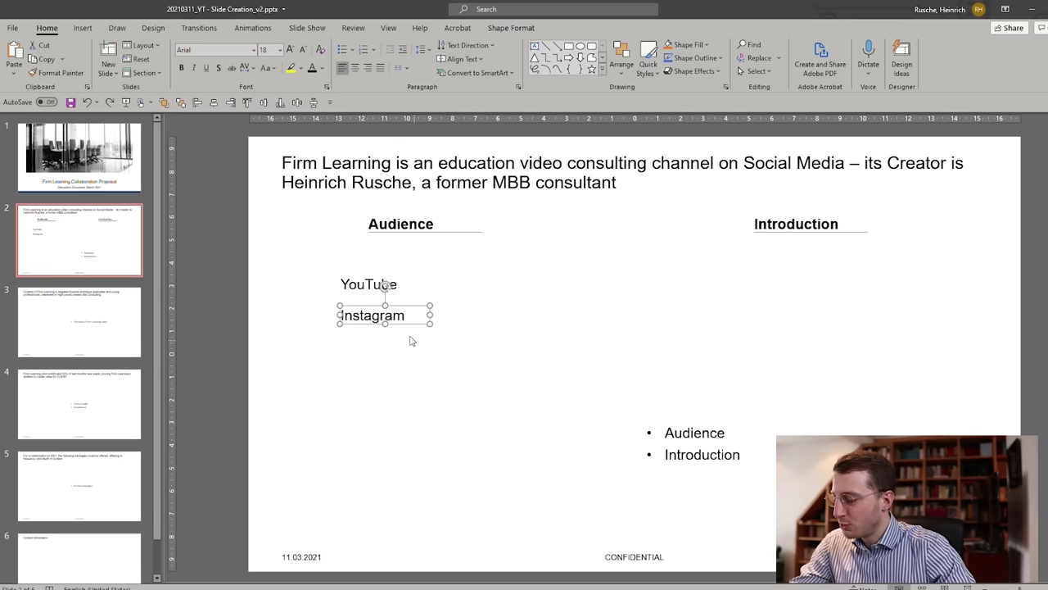
drag(414, 330, 407, 387)
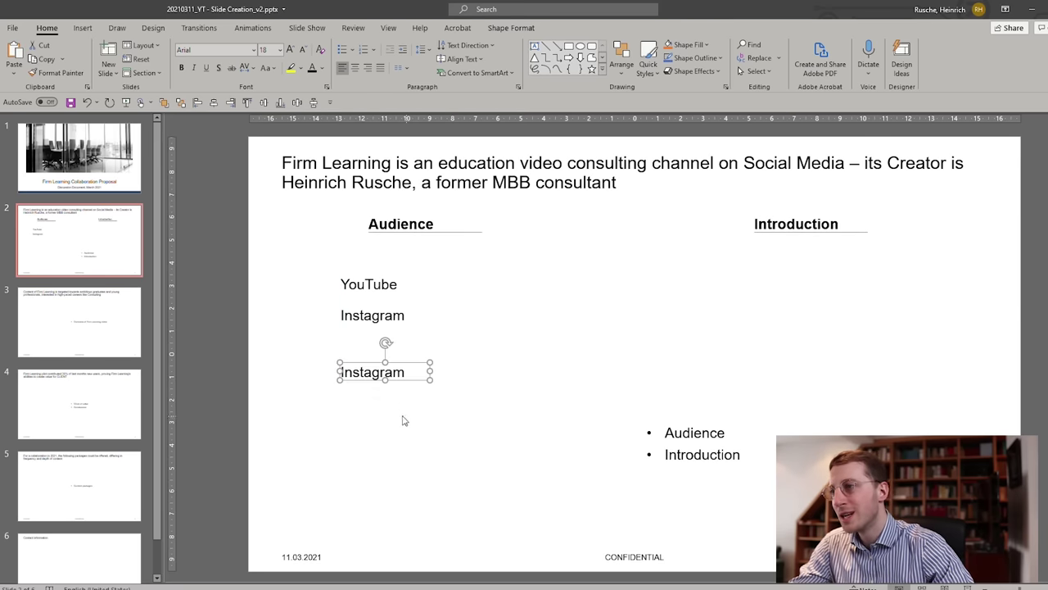
click(364, 370)
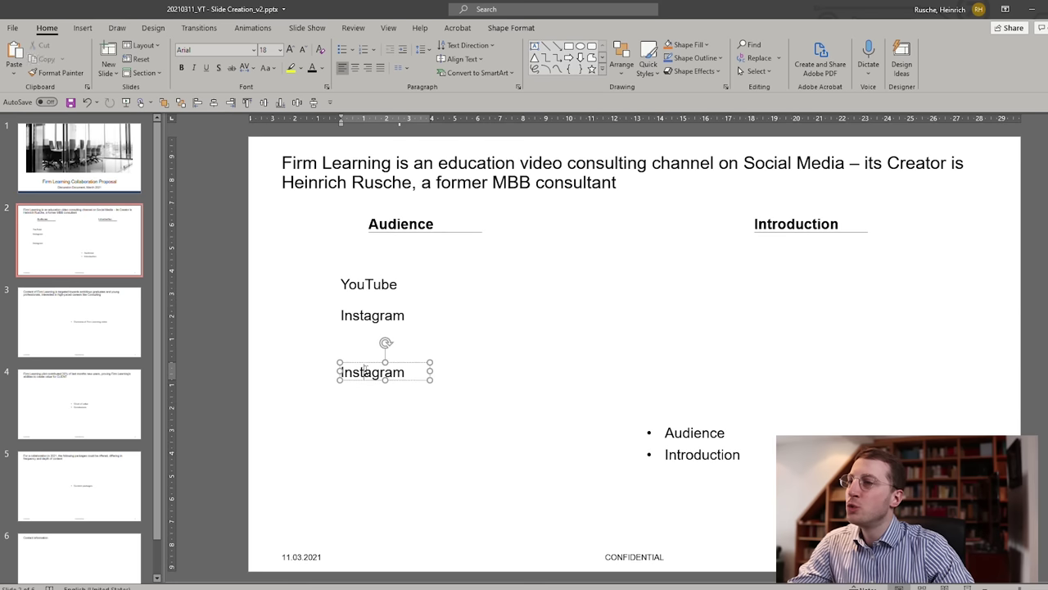
double_click(365, 370)
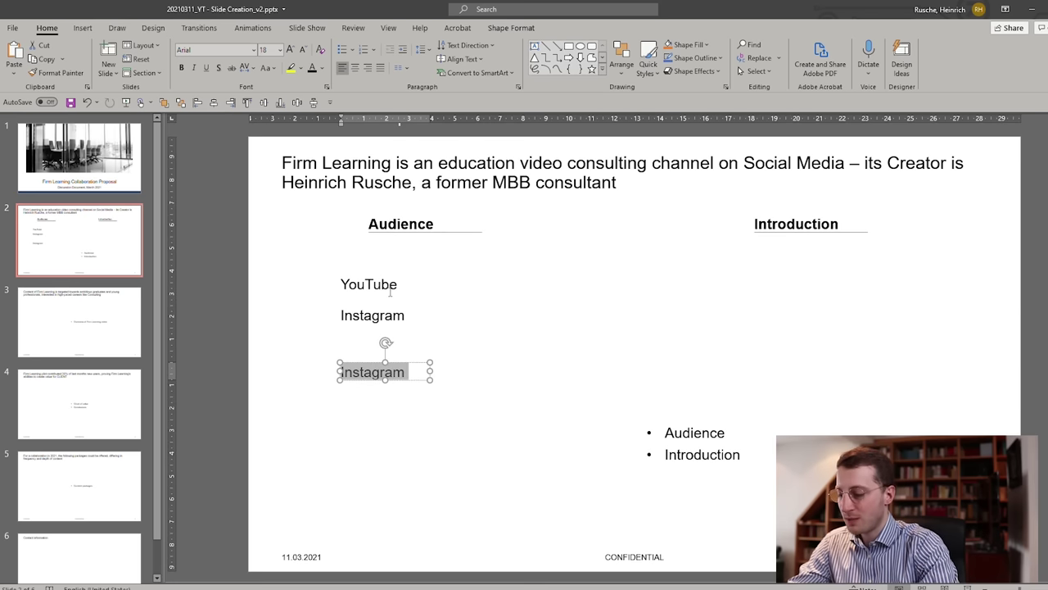
text(Firm Learning)
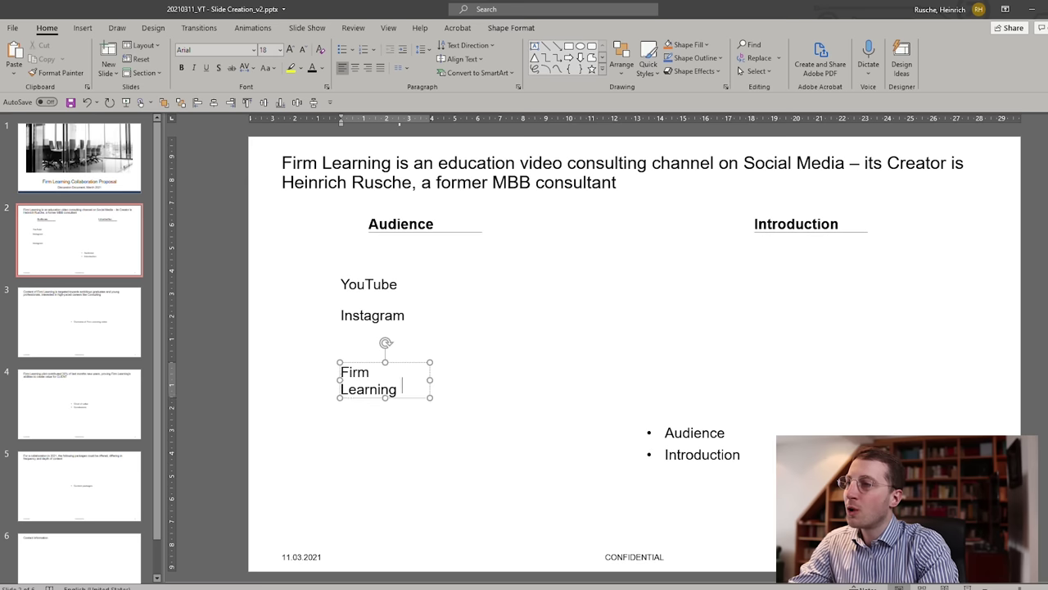
key(Return)
text(Newsletter)
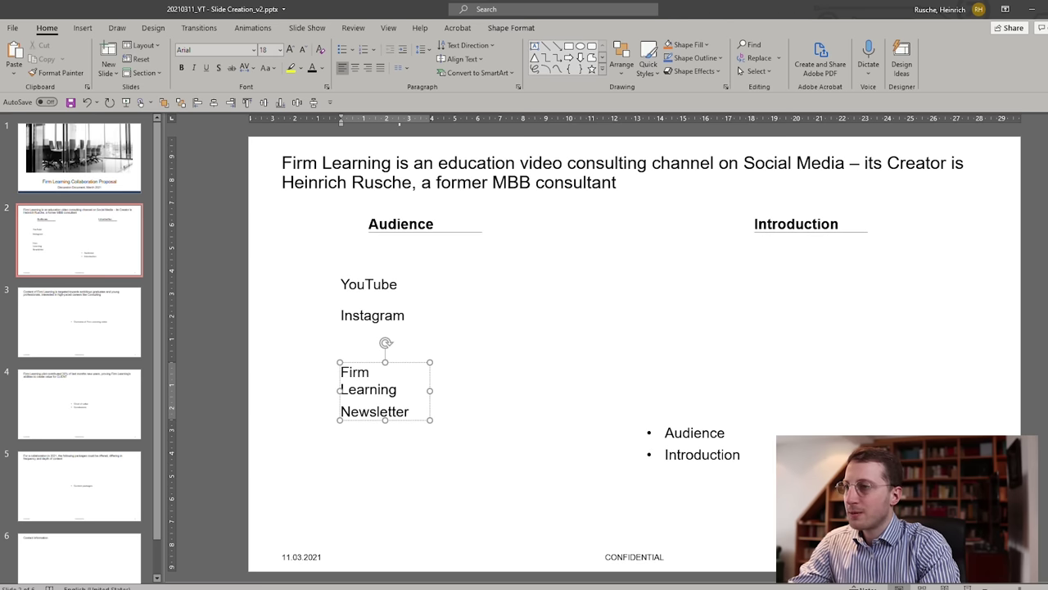
Duplicate the Firm Learning Newsletter label and replace the text of the copy directly beneath Instagram with "LinkedIn".
key(ctrl+d)
key(ctrl+a)
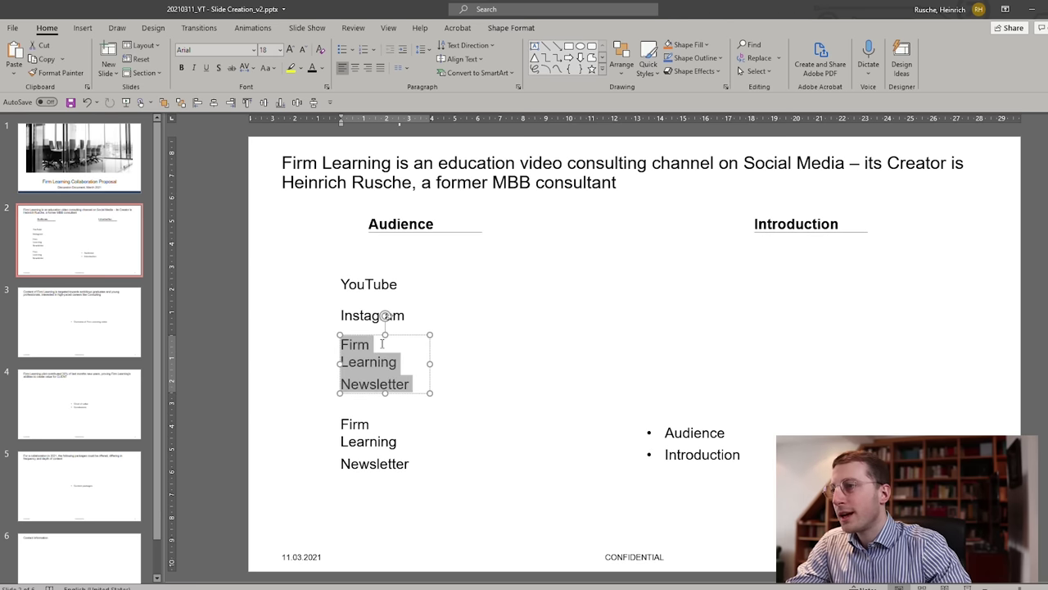
text(Lk)
text(kedIn)
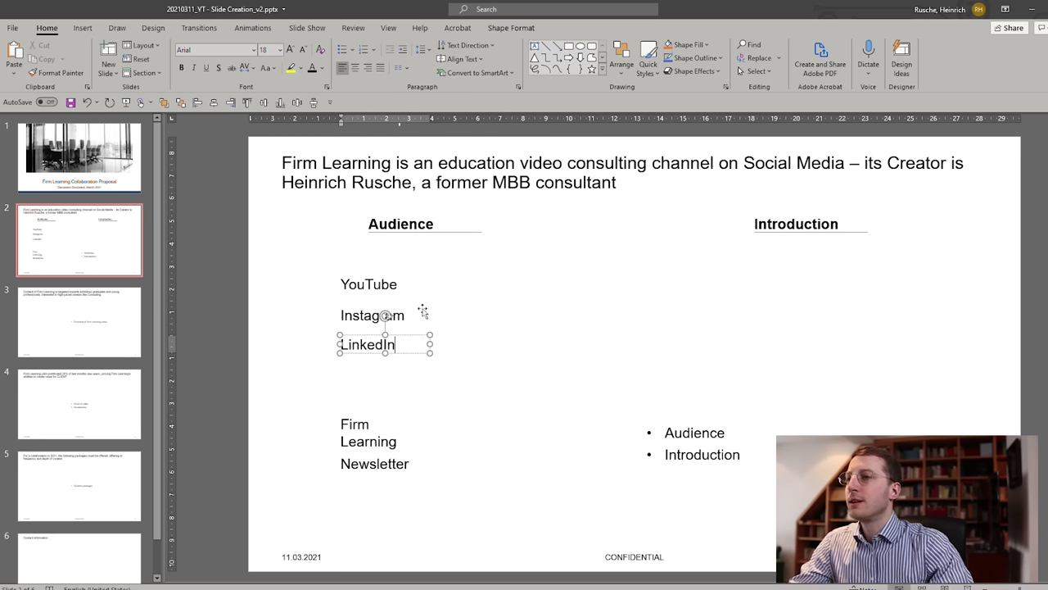
Widen the YouTube, Instagram, LinkedIn and newsletter text boxes together just enough for "Firm Learning" to fit on one line.
drag(260, 250, 488, 535)
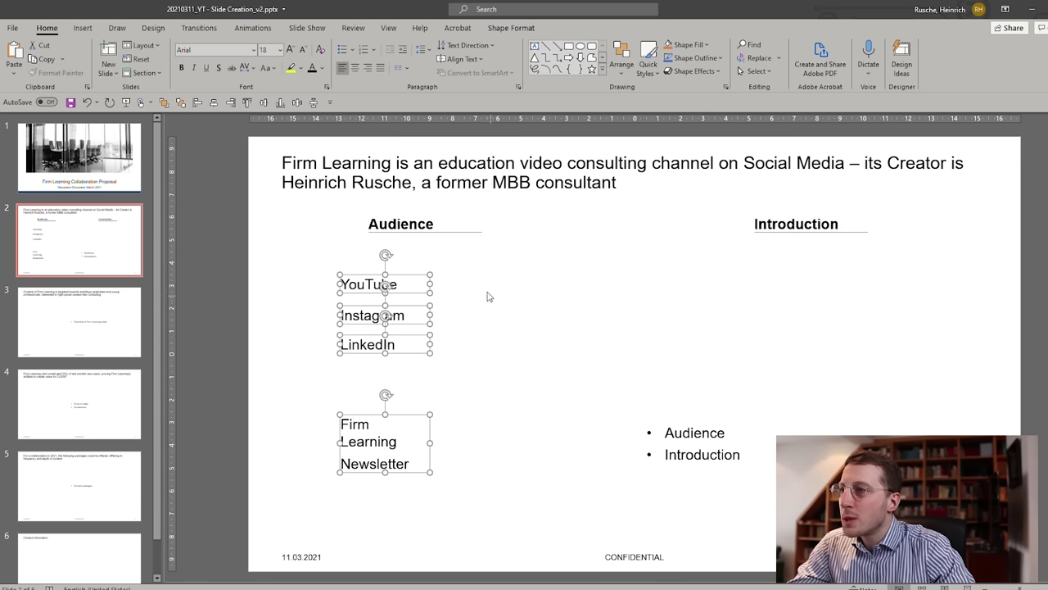
scroll(414, 352, down, 1)
scroll(411, 351, up, 2)
scroll(397, 348, down, 1)
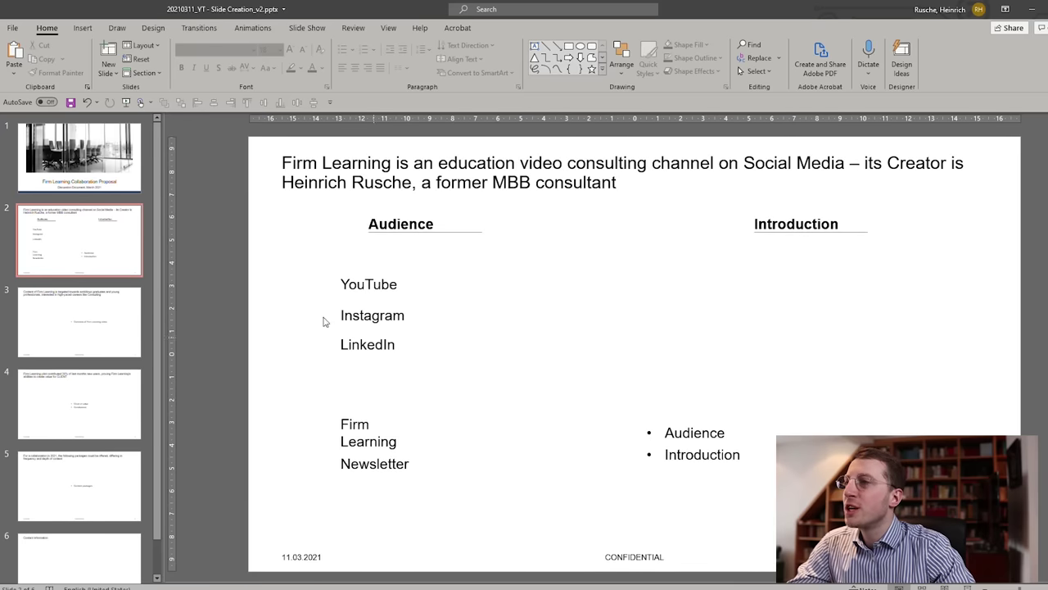
drag(272, 262, 496, 508)
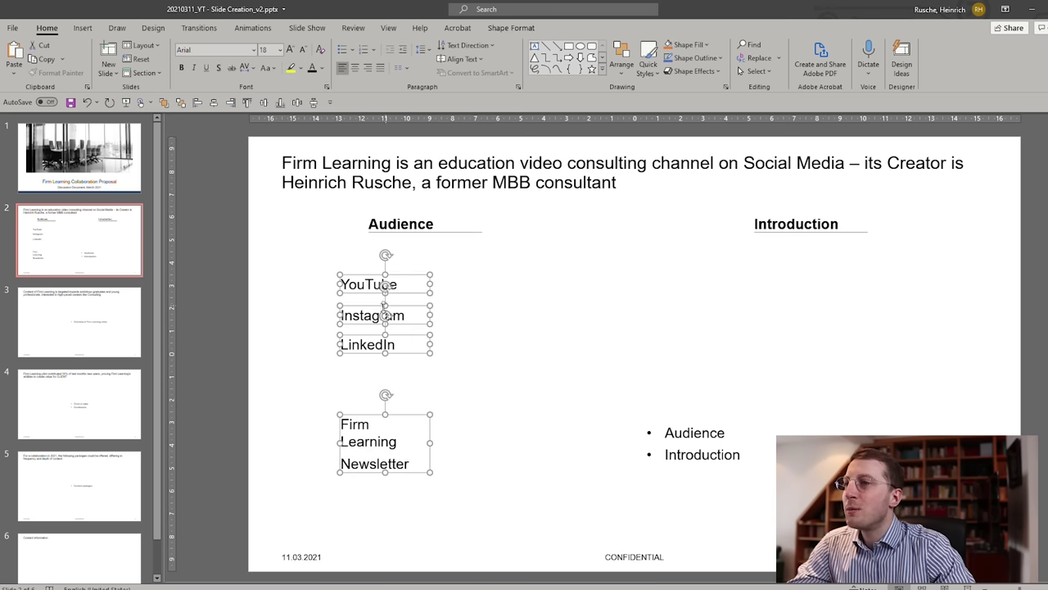
click(510, 27)
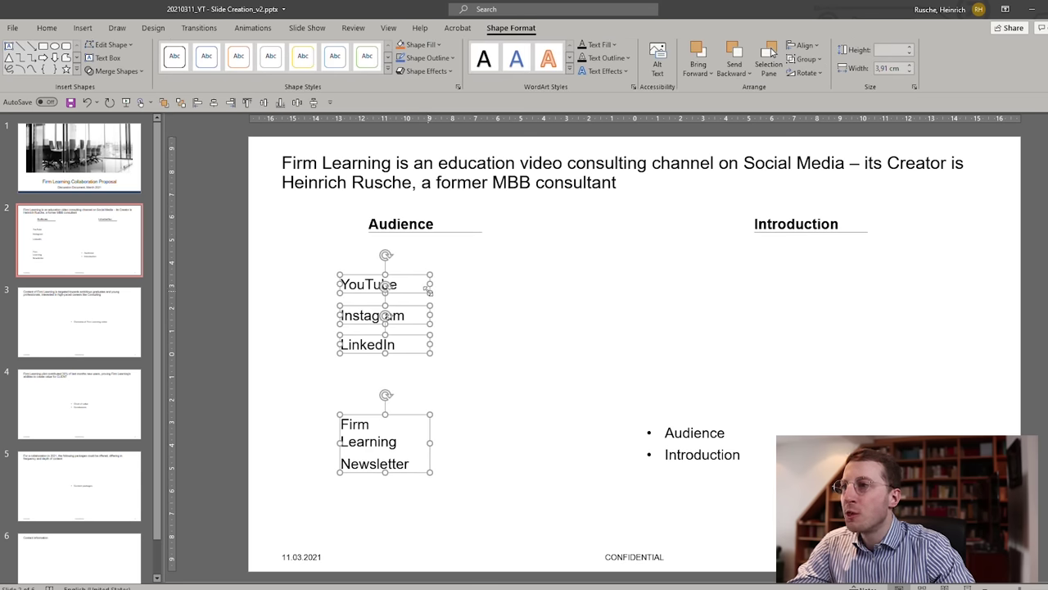
mouse_move(431, 287)
mouse_down()
mouse_move(461, 293)
mouse_move(443, 292)
mouse_up()
click(479, 340)
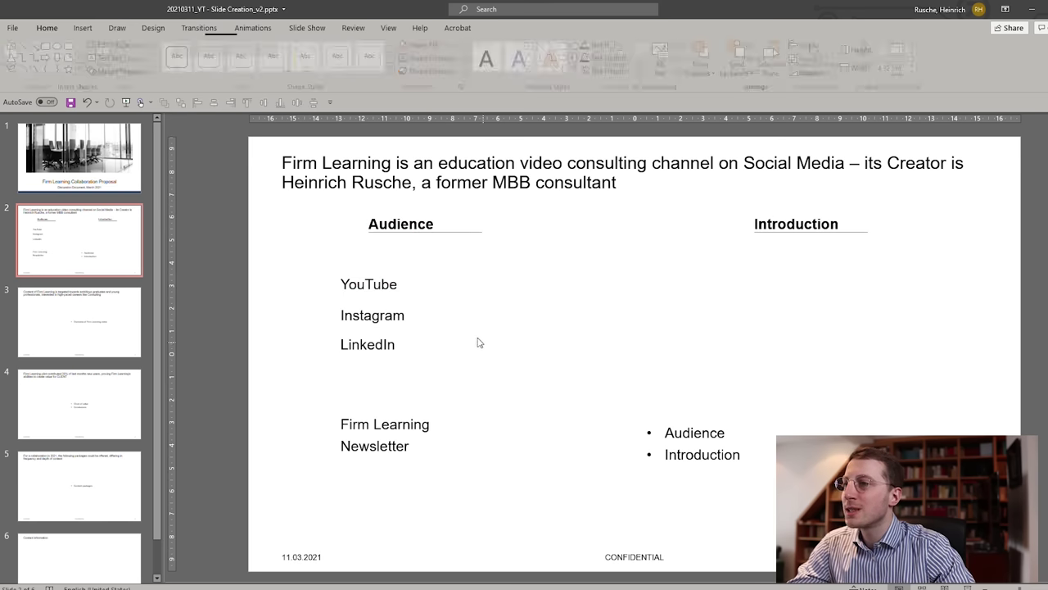
Set the font size of both headings, the four platform labels and the bulleted text box to 16.
drag(303, 253, 521, 498)
drag(246, 200, 950, 509)
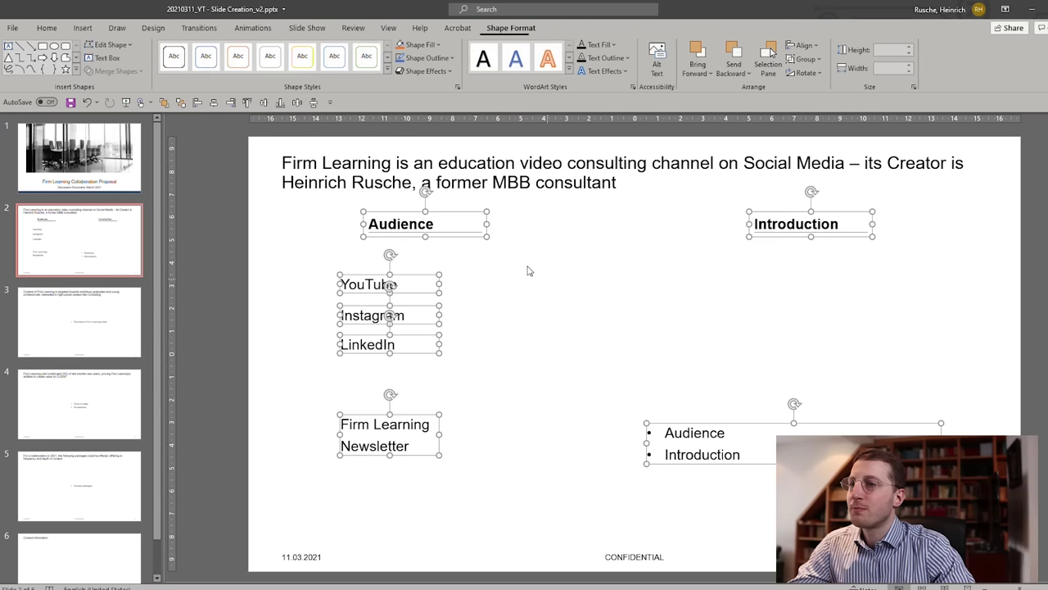
click(40, 27)
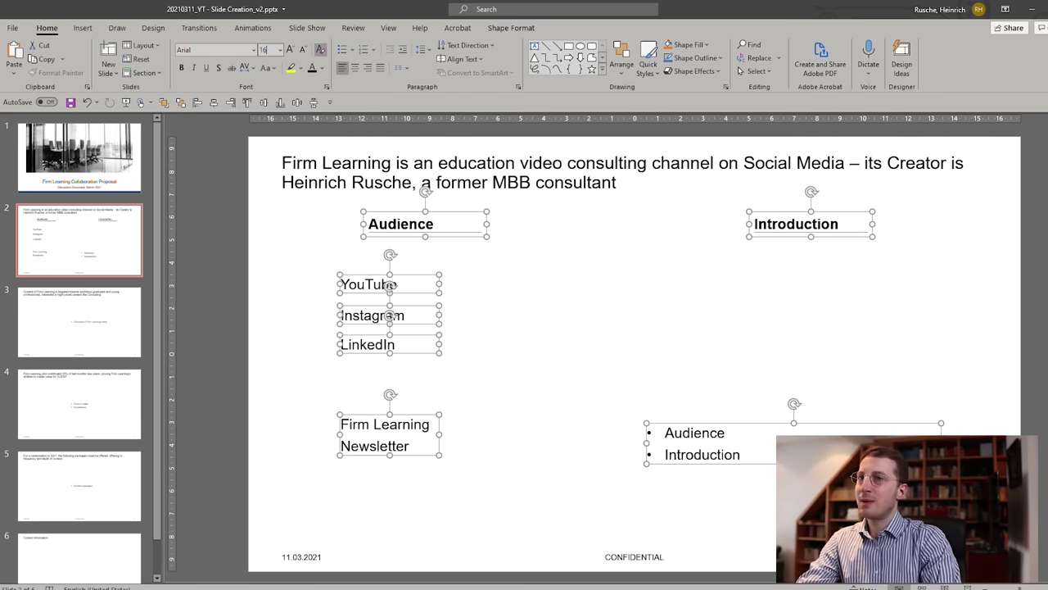
key(Return)
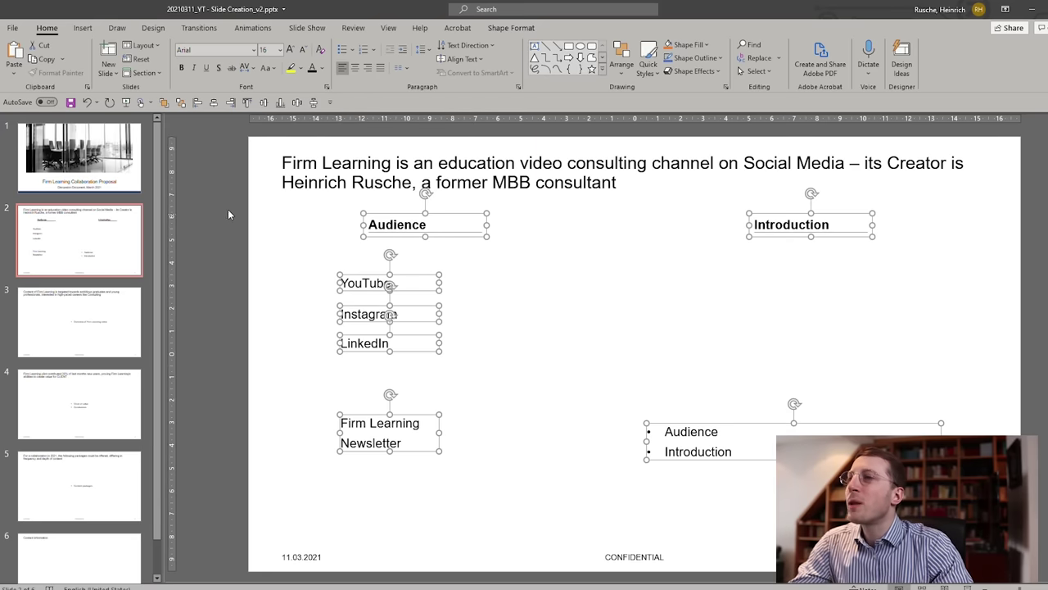
click(260, 216)
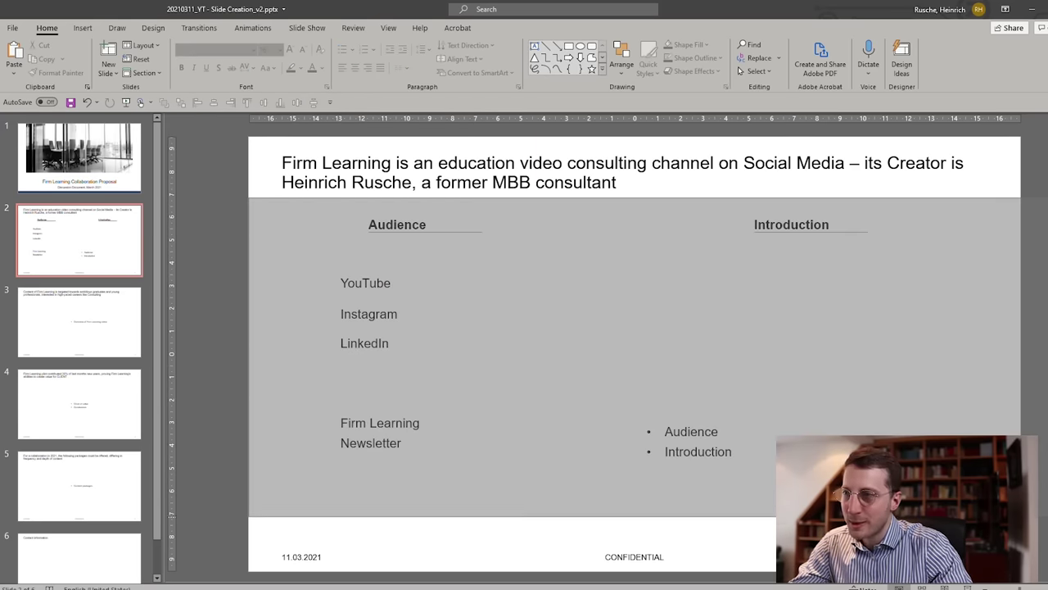
Align the four platform labels with the left edge of the slide title.
mouse_move(1015, 524)
mouse_down()
mouse_move(1015, 544)
mouse_move(1016, 534)
mouse_up()
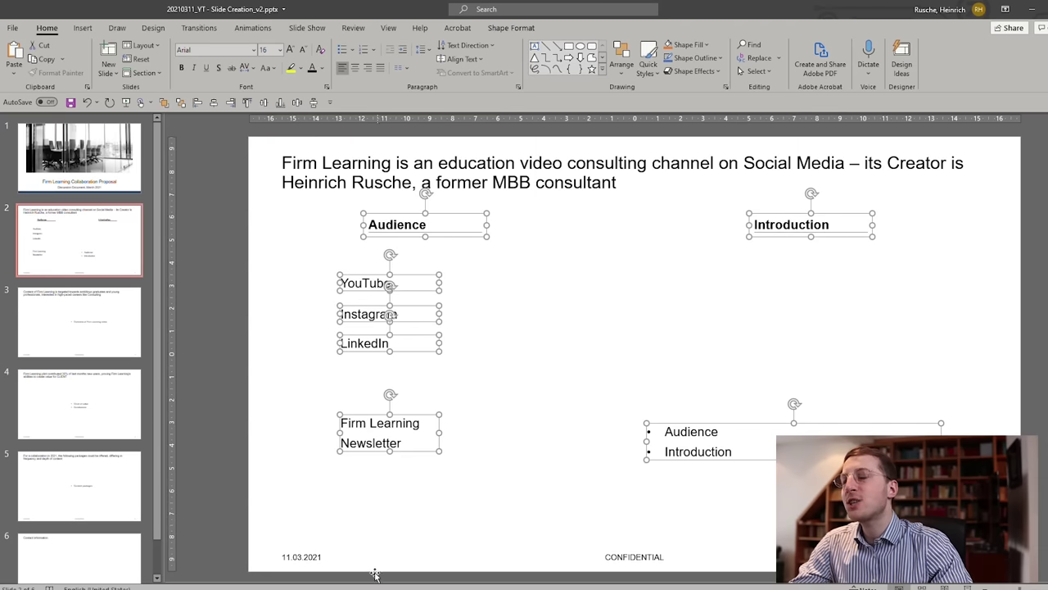
click(252, 244)
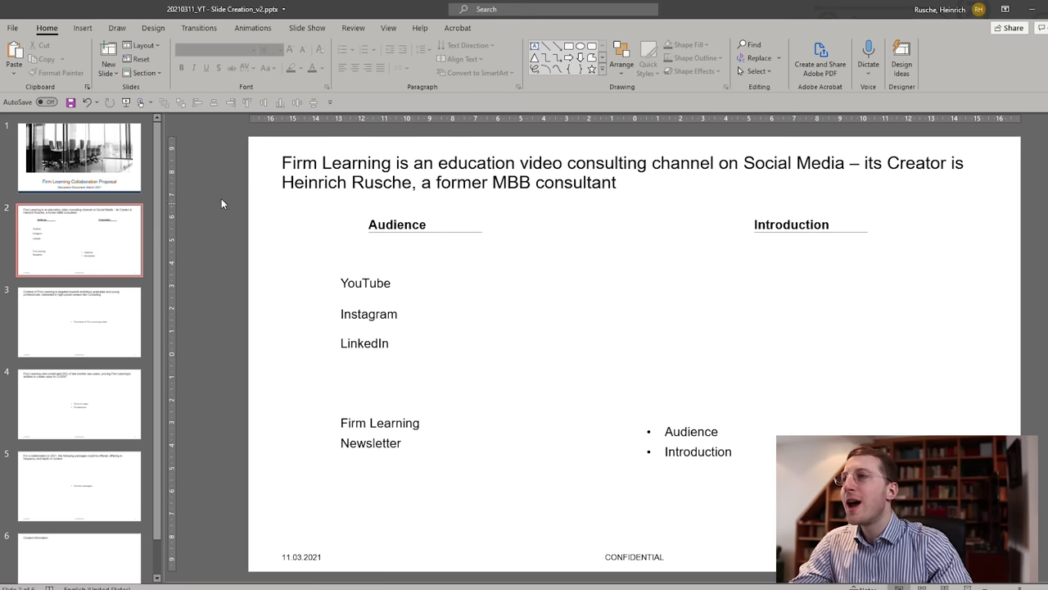
drag(224, 197, 542, 518)
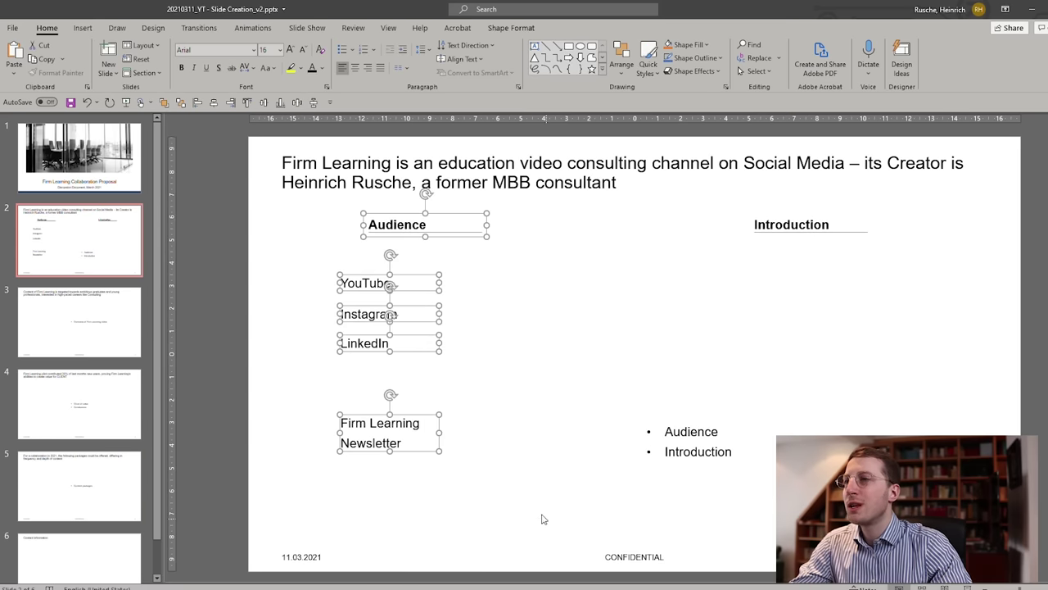
click(308, 270)
drag(287, 257, 502, 522)
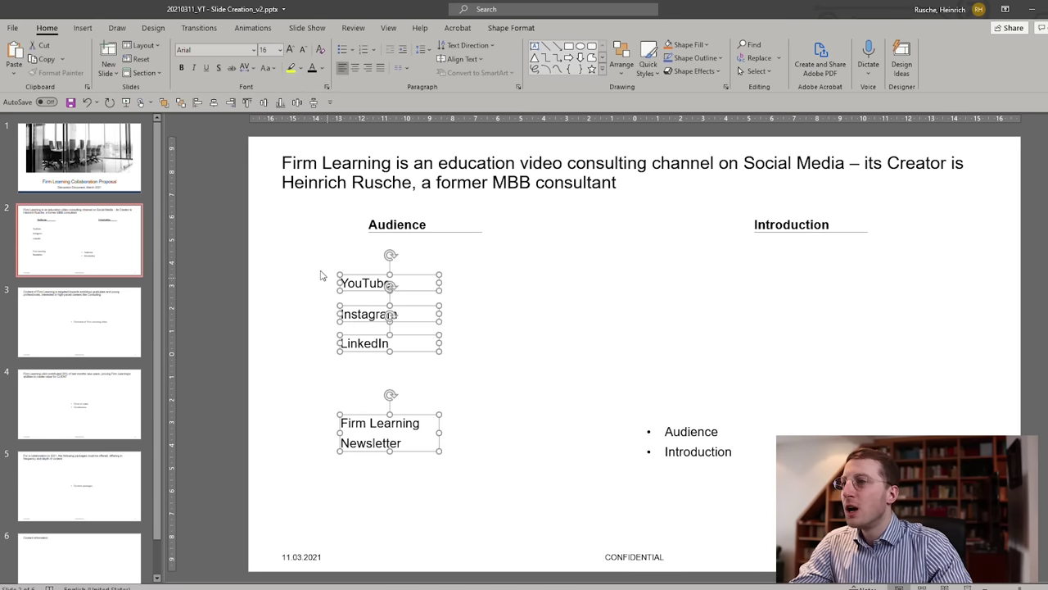
shift+click(309, 173)
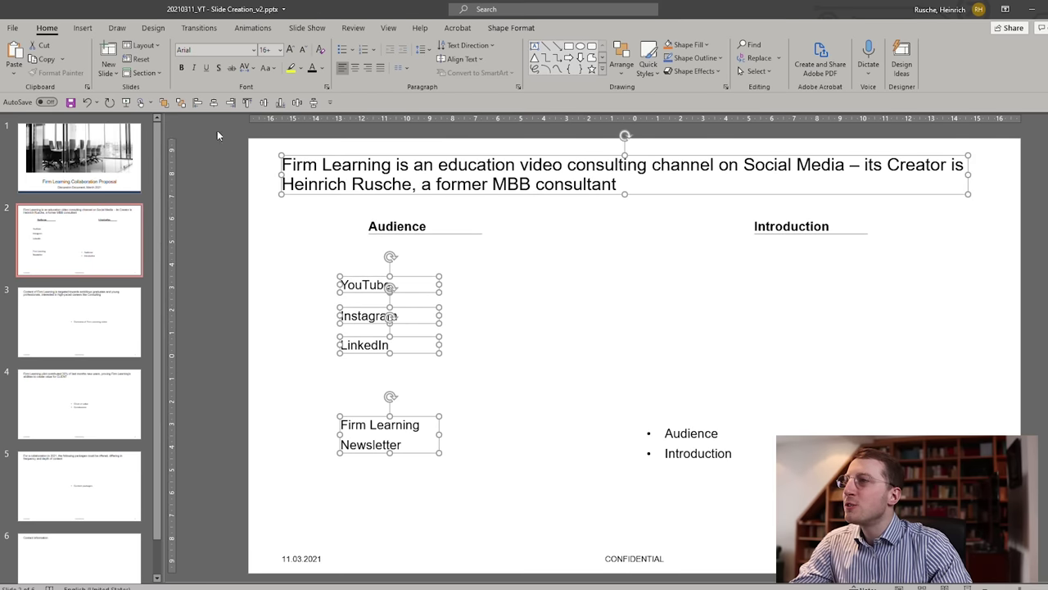
click(197, 103)
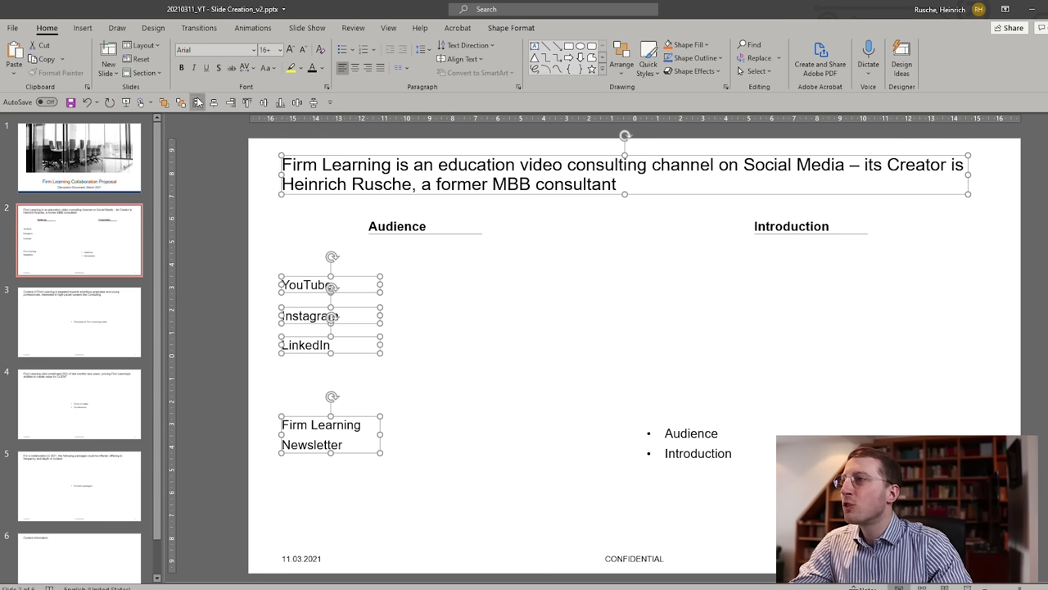
click(228, 242)
drag(228, 243, 561, 490)
shift+click(349, 187)
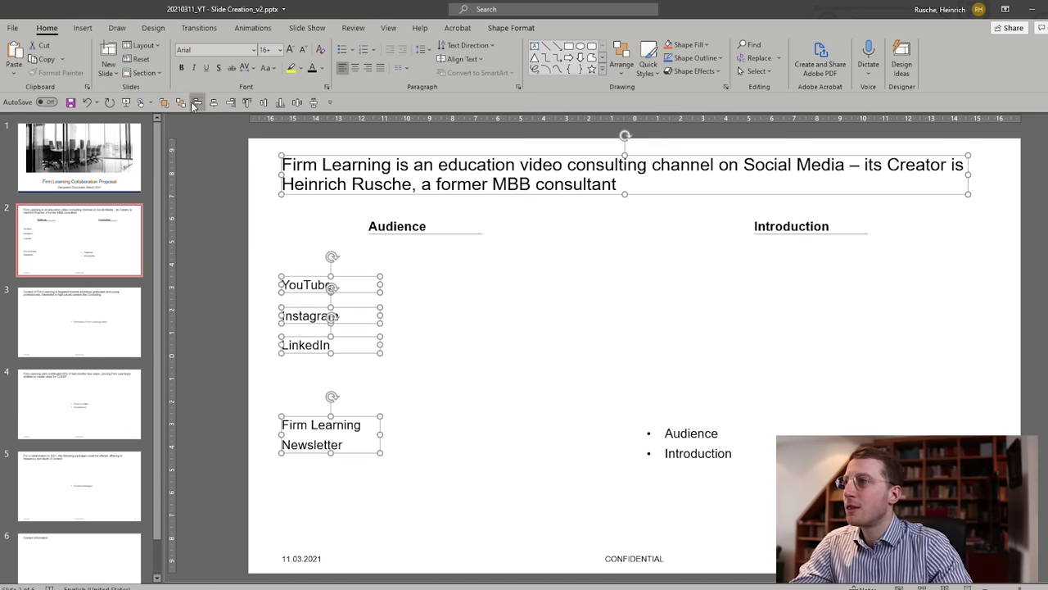
click(263, 226)
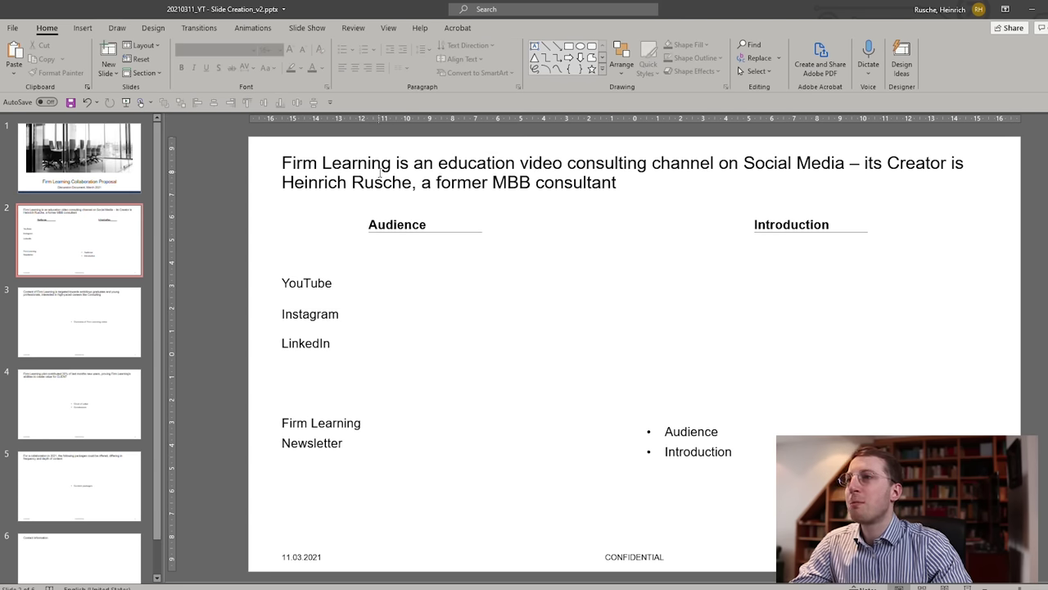
click(335, 155)
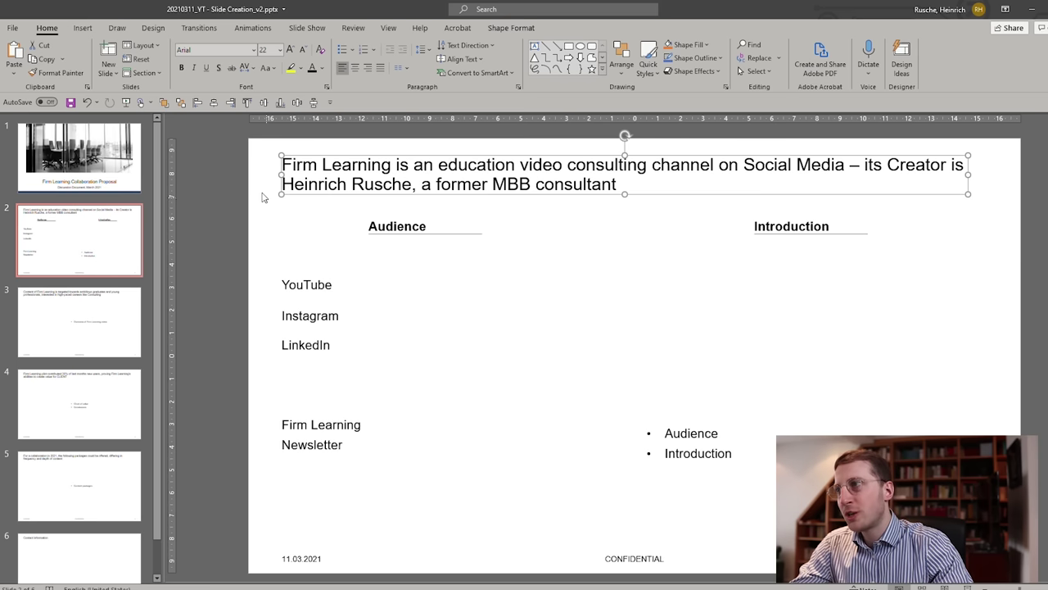
click(267, 164)
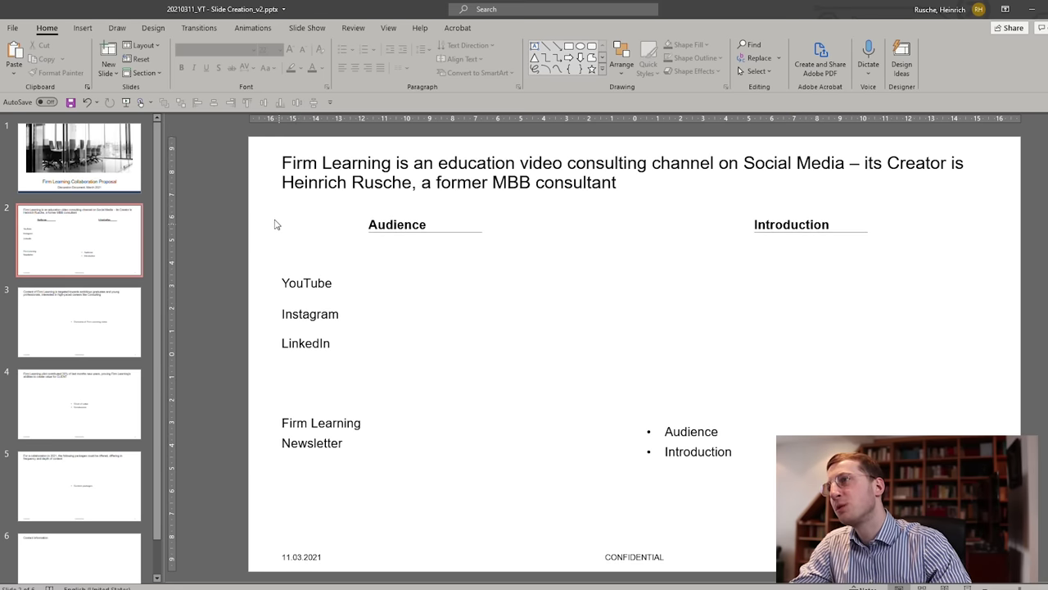
Widen the slide title's text box slightly on its right side.
click(934, 165)
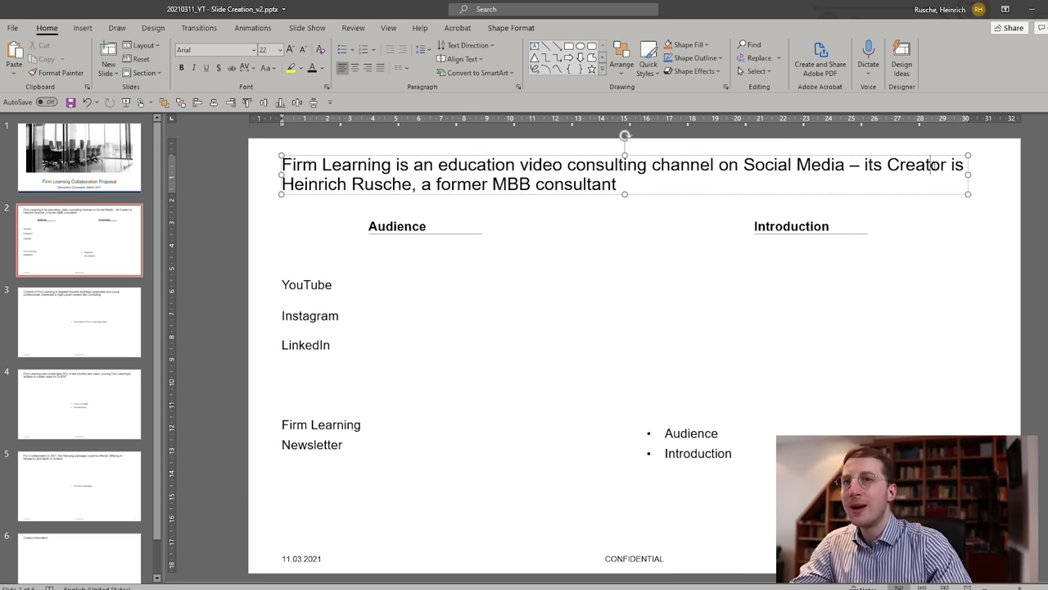
click(974, 178)
drag(976, 179, 993, 207)
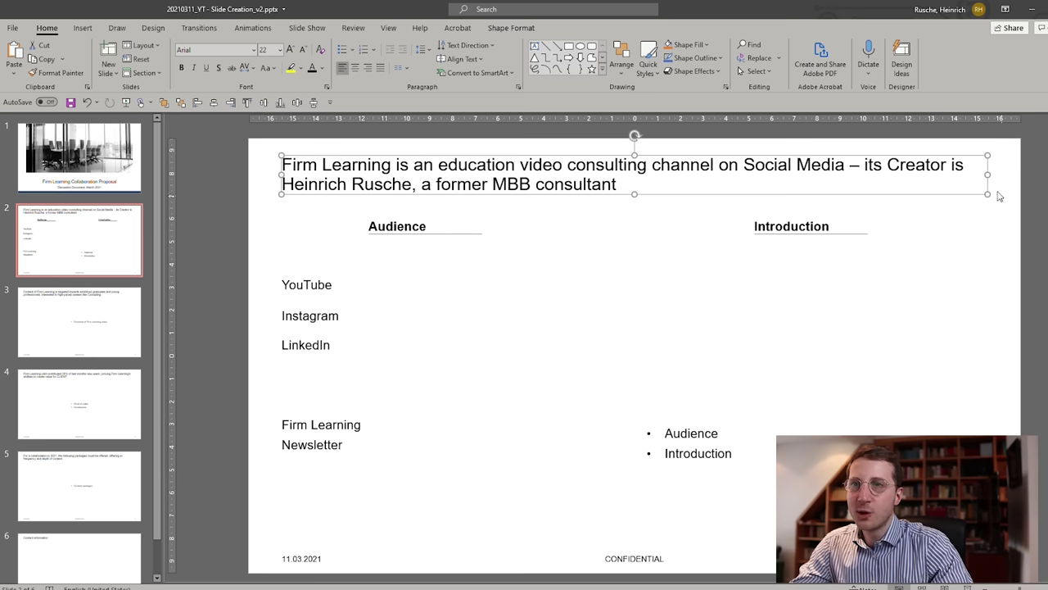
click(1003, 163)
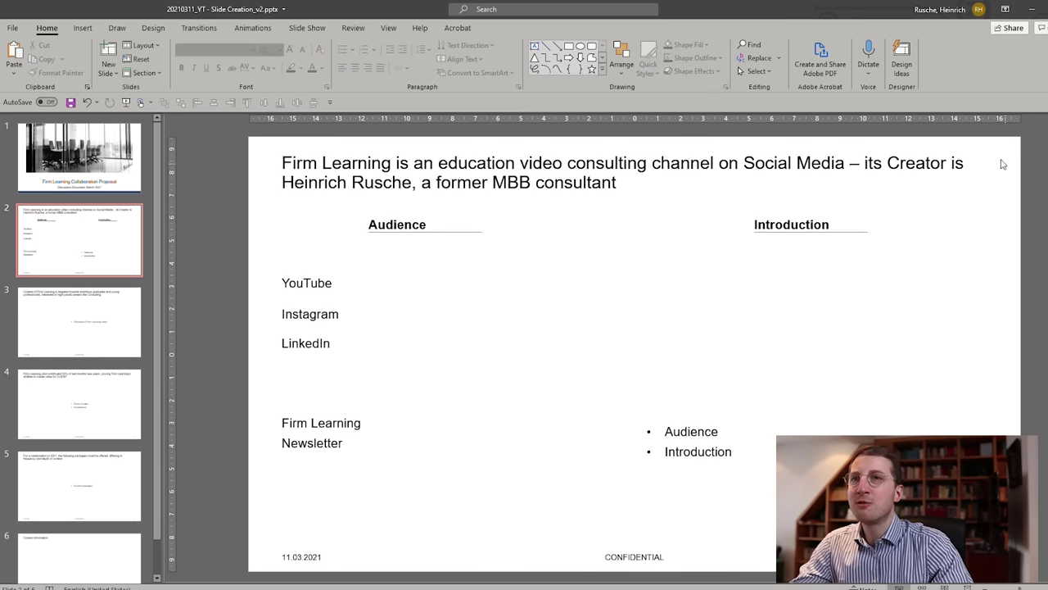
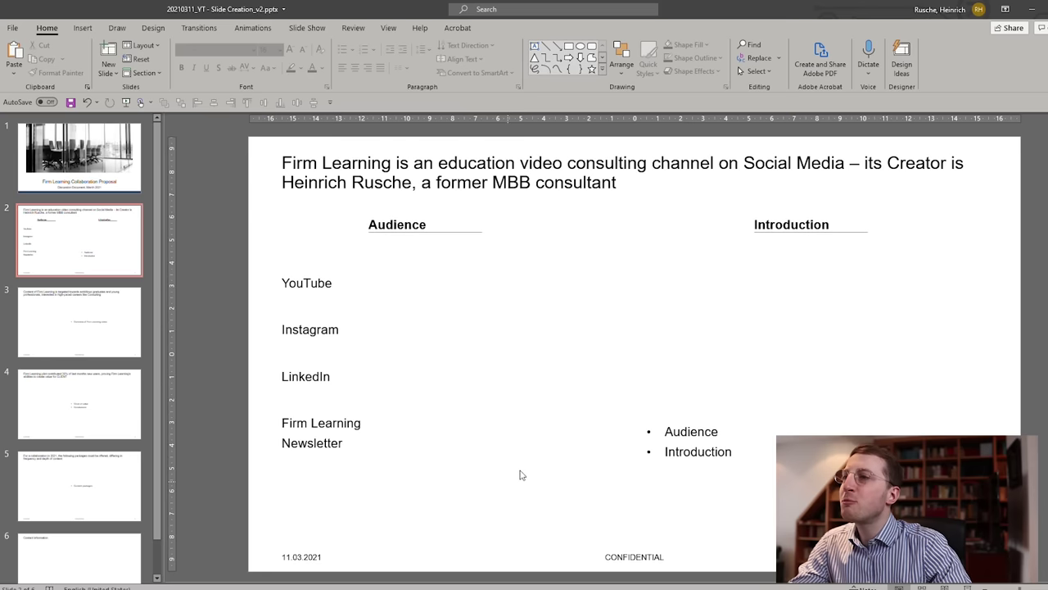
Rename the Audience heading "Platform" and align it with the left edge of the slide title.
double_click(419, 225)
text(Platform)
click(328, 225)
click(365, 226)
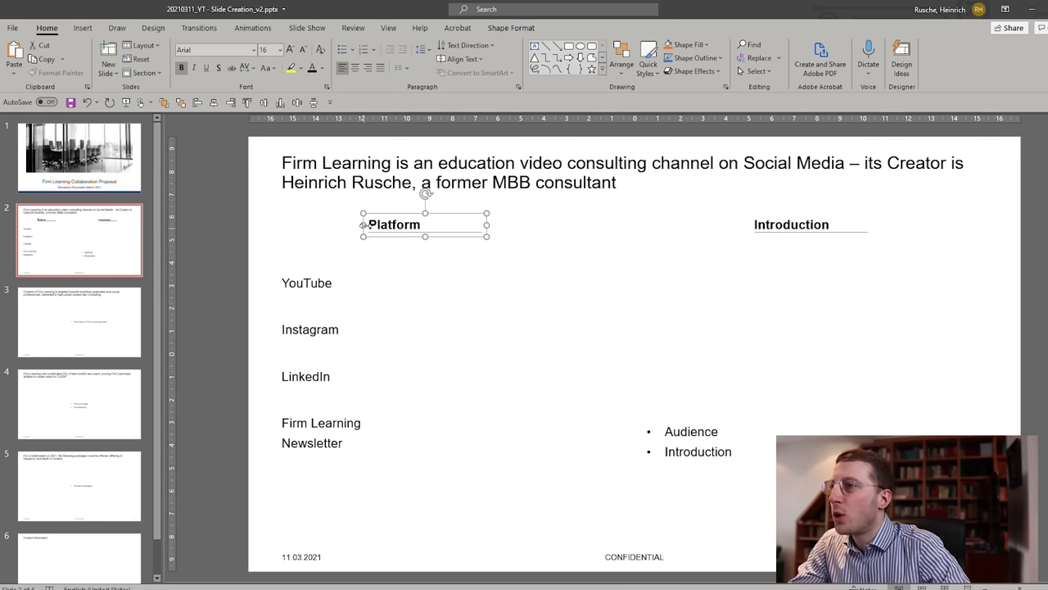
shift+click(311, 182)
click(198, 102)
click(181, 183)
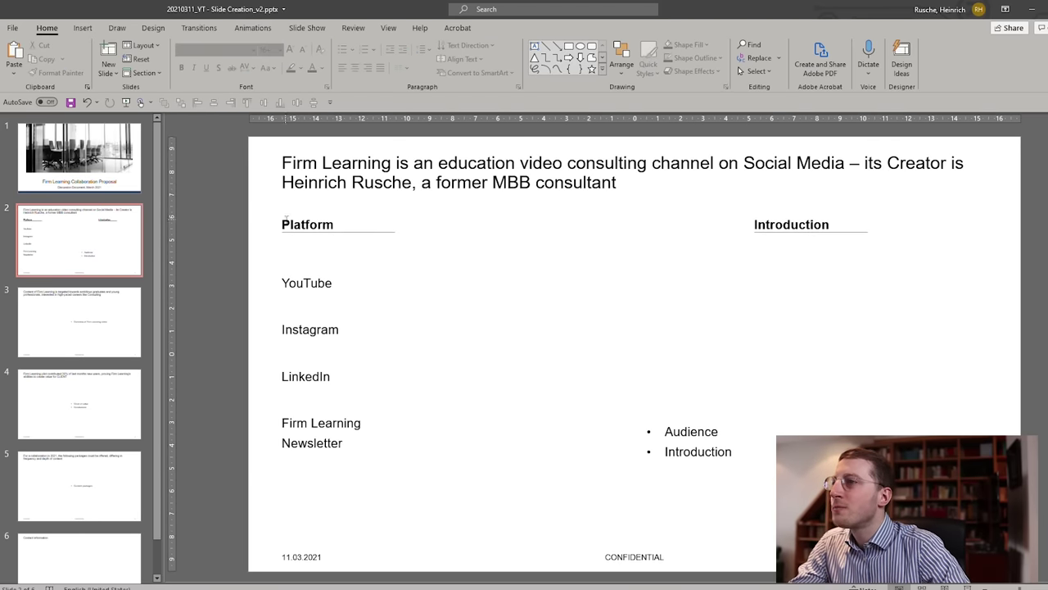
Copy the Platform heading into a second column and rename it "Firm Learning Audience", widened to fit on one line.
click(307, 234)
drag(315, 235, 463, 235)
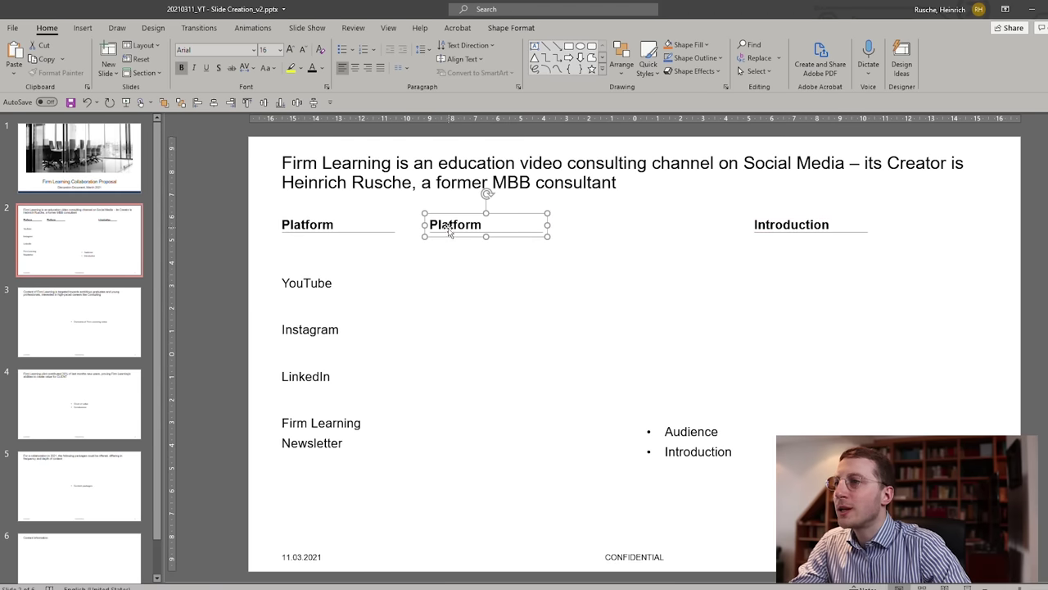
double_click(448, 220)
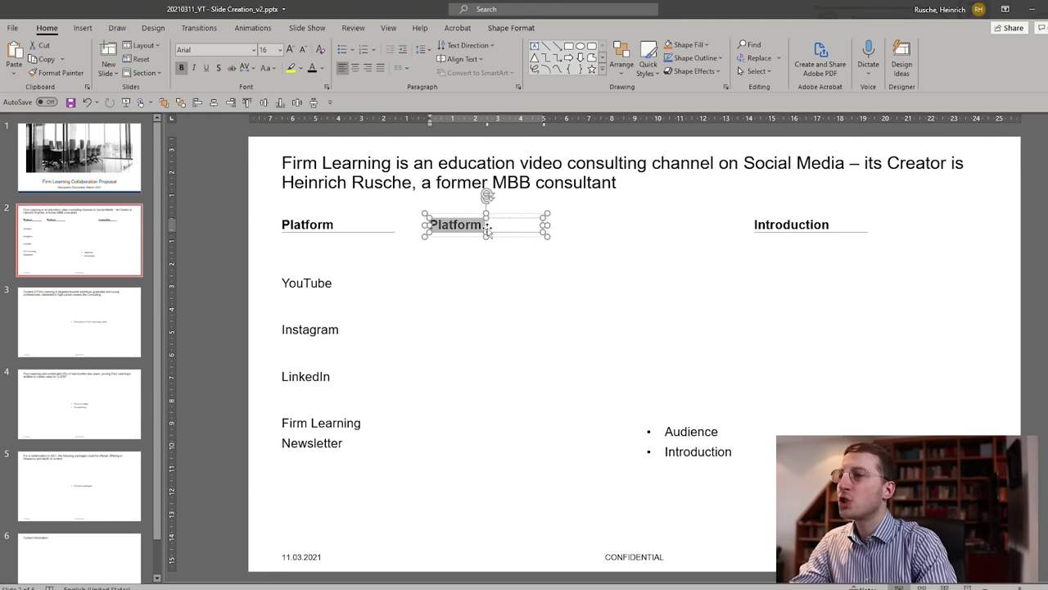
text(Firm Learning A)
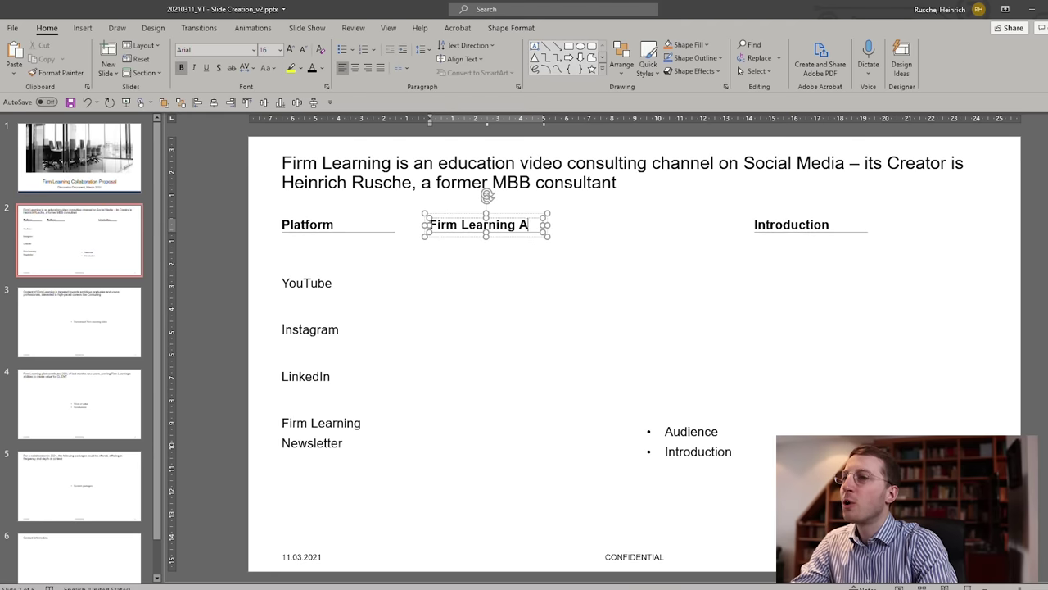
text(udience)
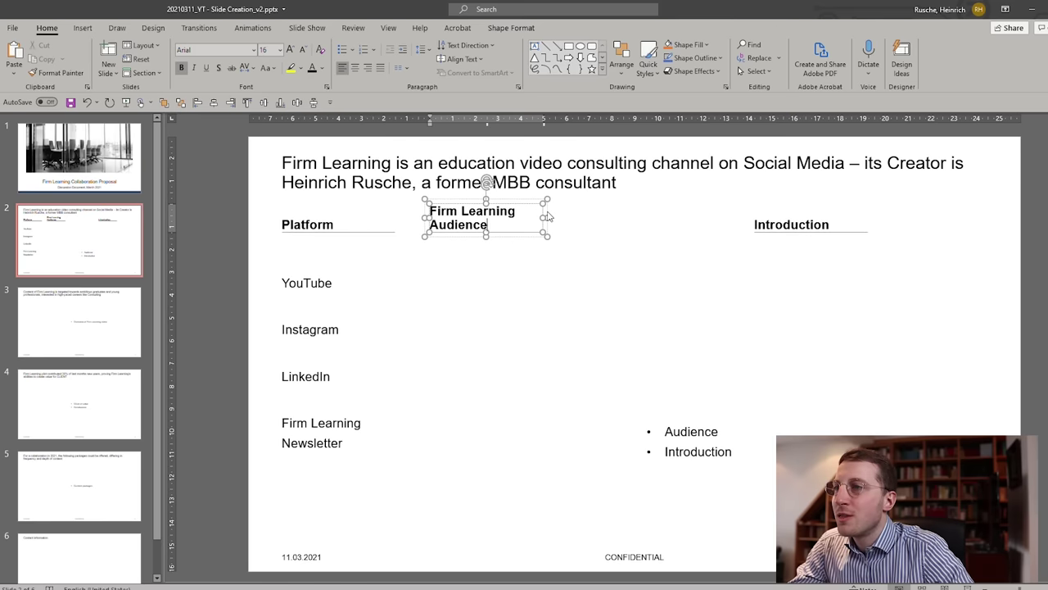
drag(550, 216, 590, 220)
click(487, 283)
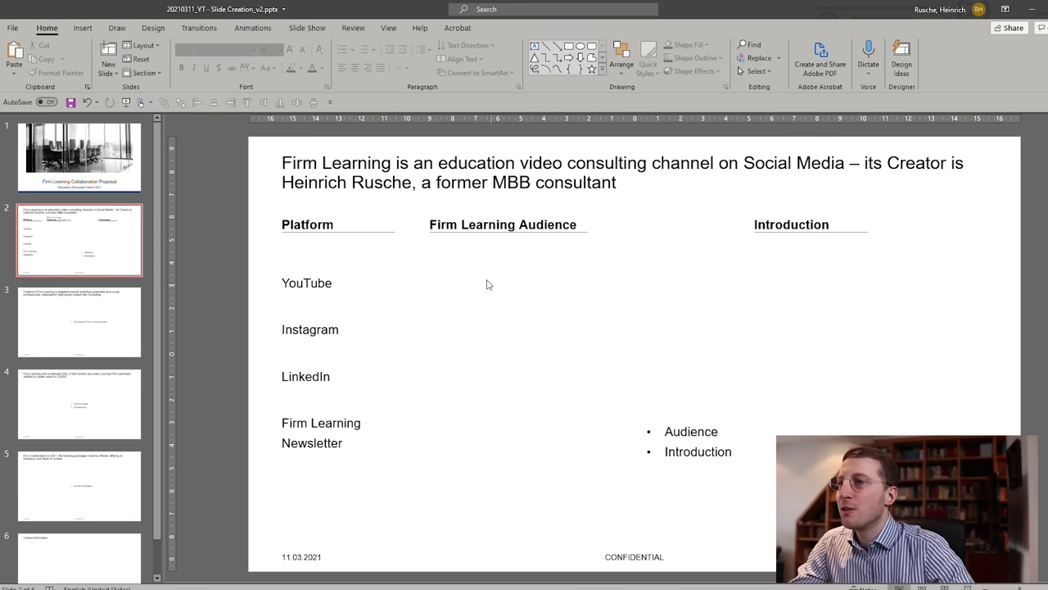
Add audience entries beside the platform labels: "85k Subscribers", "12k Followers", "7k Followers" and "4k Subscribers", using copies of the YouTube label.
click(322, 274)
drag(347, 274, 495, 274)
text(35k sub)
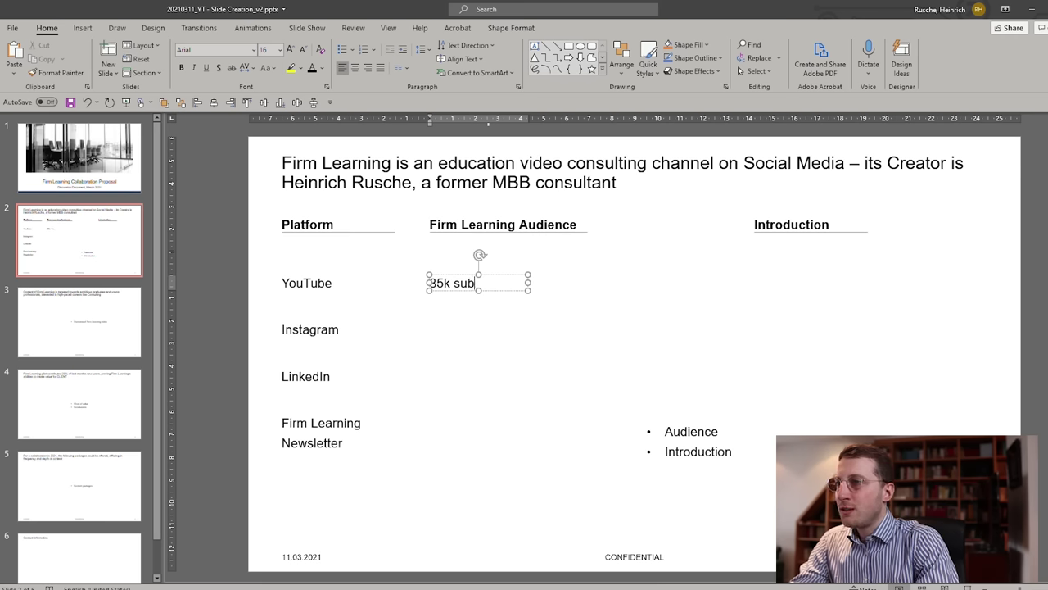
text(scribers)
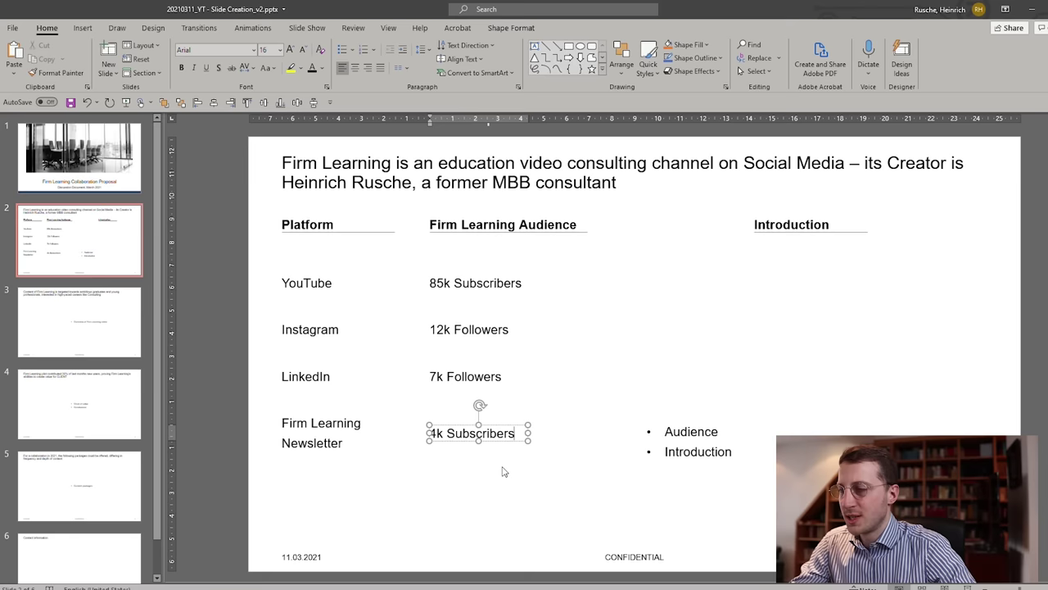
click(501, 465)
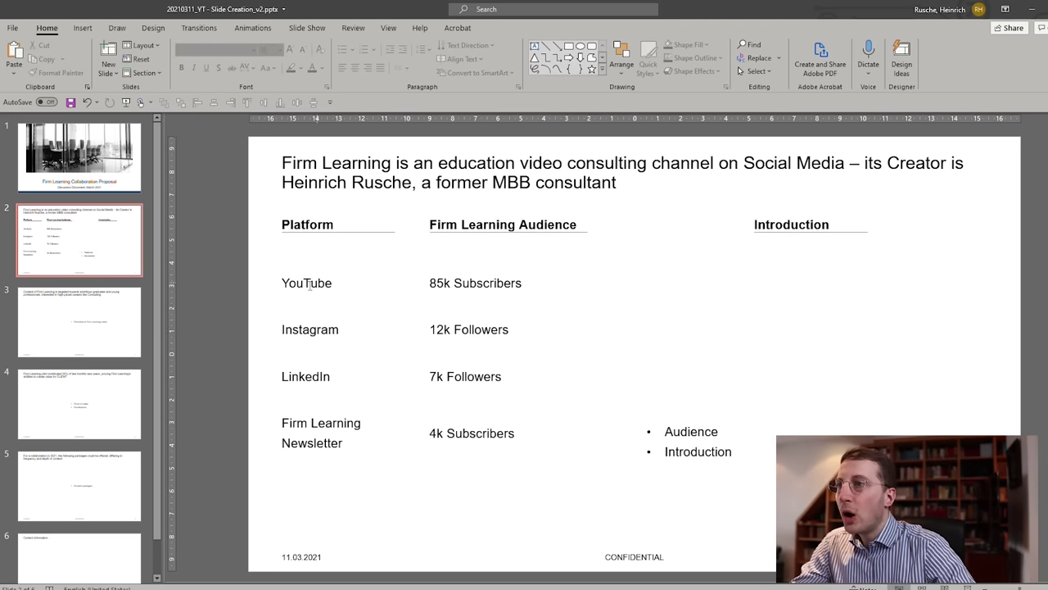
Make the YouTube, Instagram, LinkedIn and Firm Learning Newsletter labels bold and dark blue.
click(317, 224)
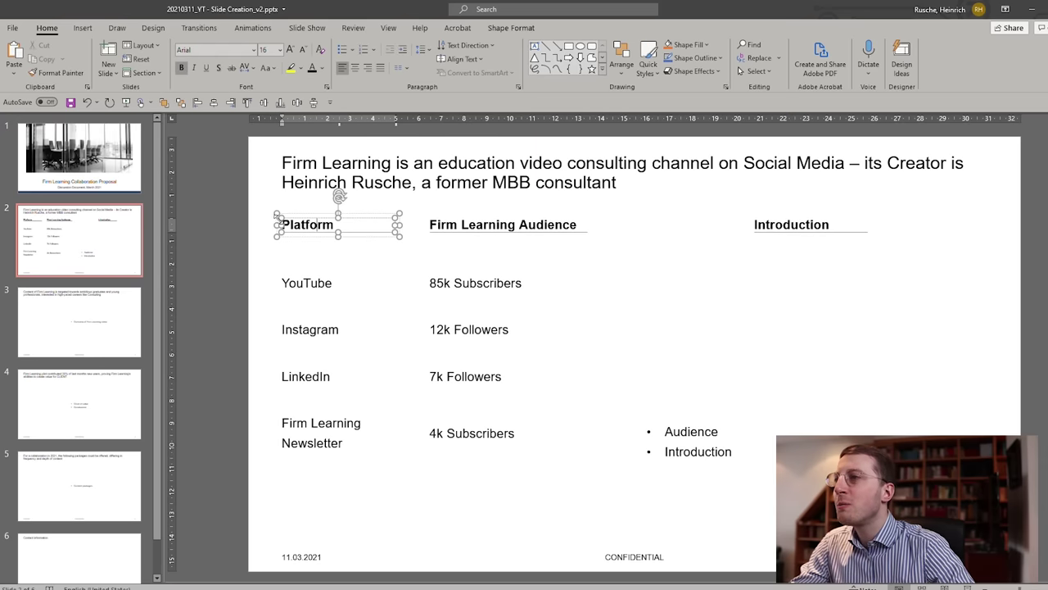
drag(237, 249, 428, 500)
key(ctrl+b)
click(319, 68)
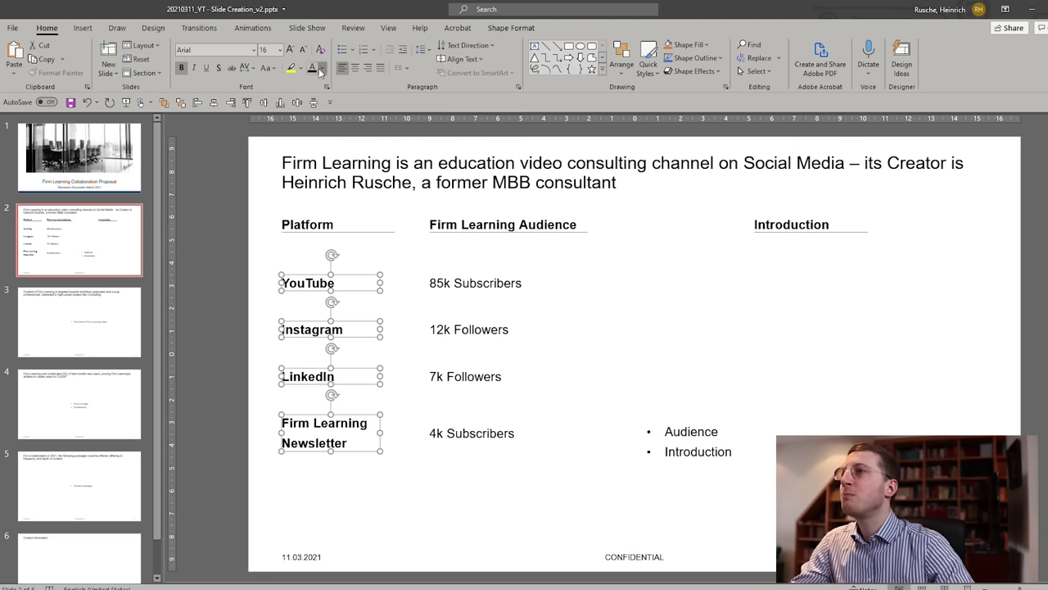
click(347, 145)
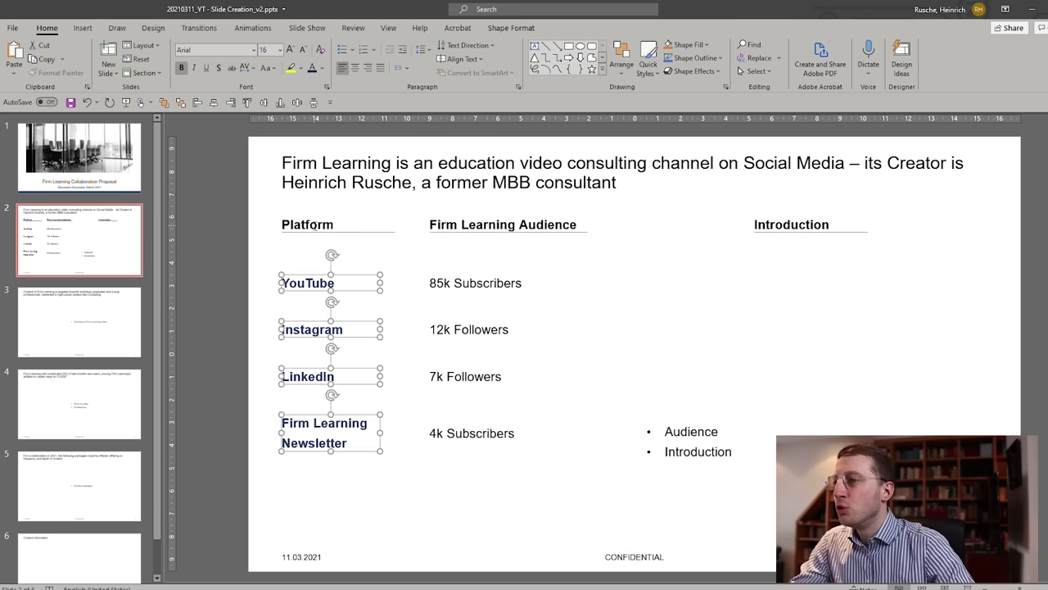
click(240, 259)
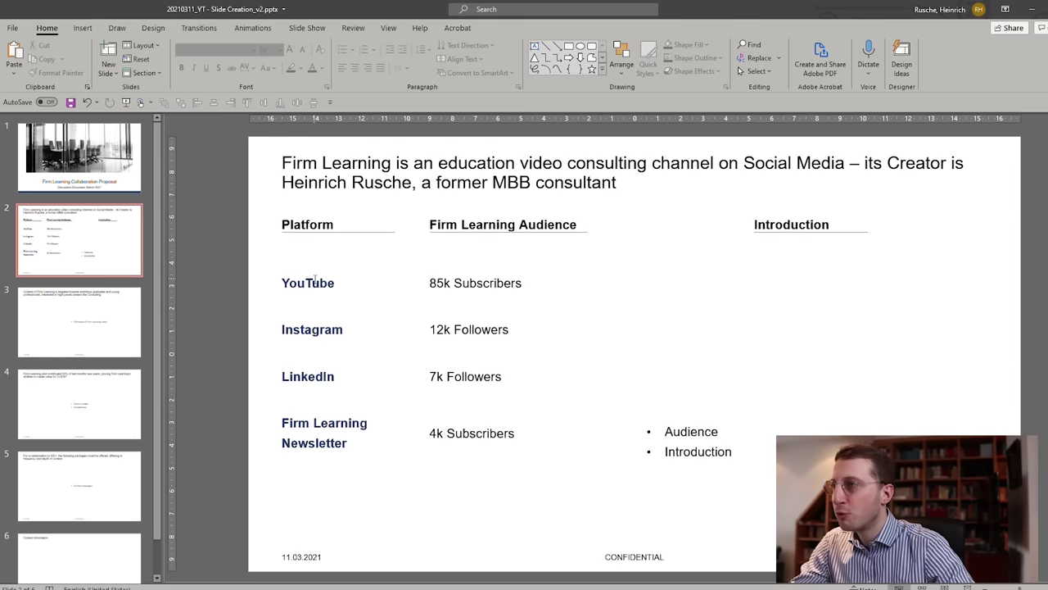
Make only the figures 85k, 12k, 7k and 4k bold in the four audience entries.
double_click(439, 283)
key(ctrl+b)
double_click(440, 329)
key(ctrl+b)
click(435, 376)
double_click(435, 376)
key(ctrl+b)
double_click(436, 433)
key(ctrl+b)
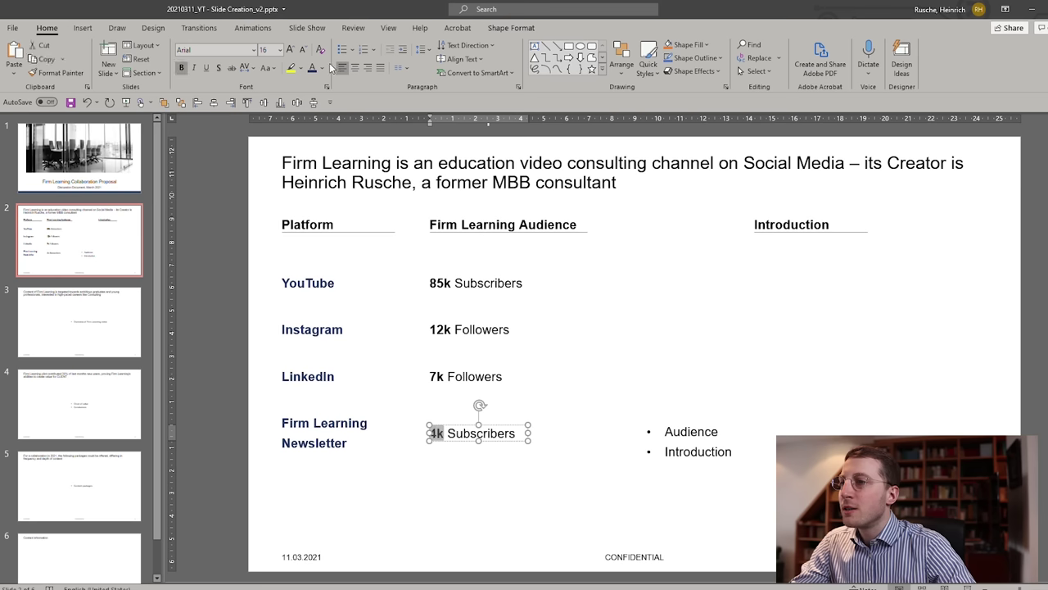
Colour the bold audience figures in the same dark blue as the platform labels.
double_click(439, 282)
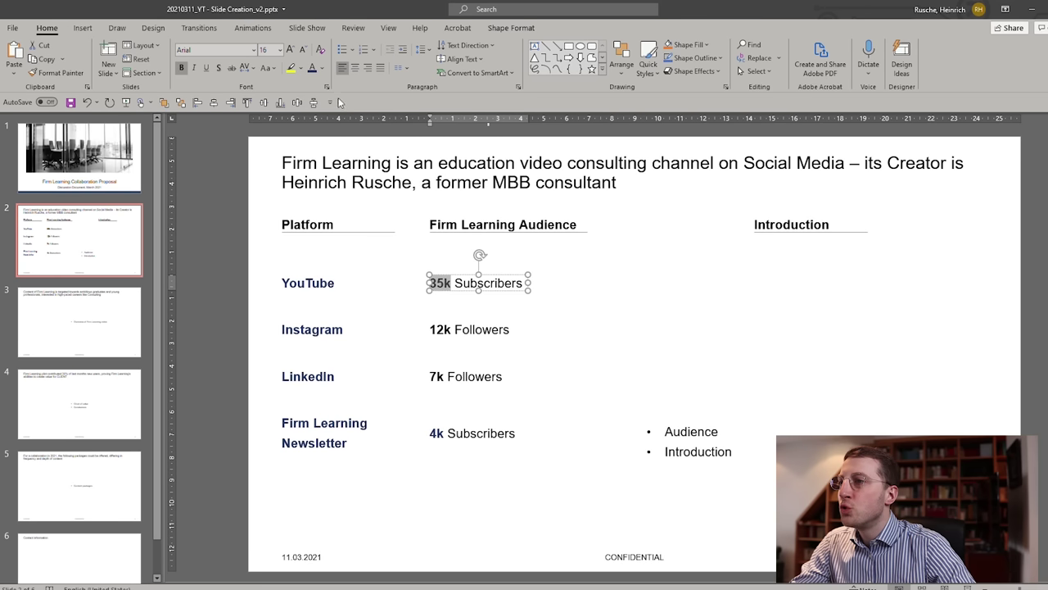
double_click(440, 329)
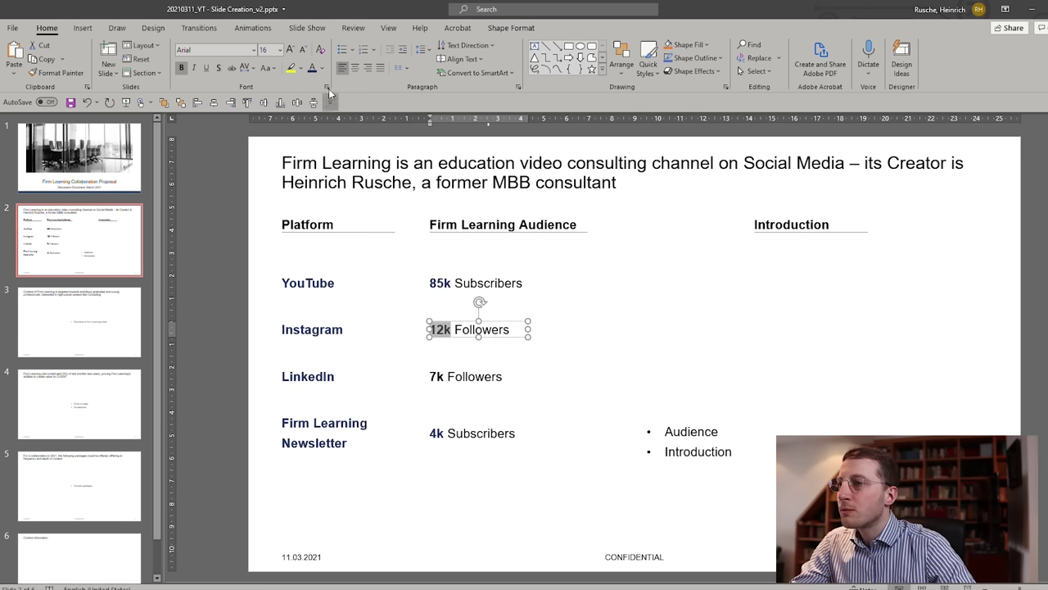
double_click(436, 376)
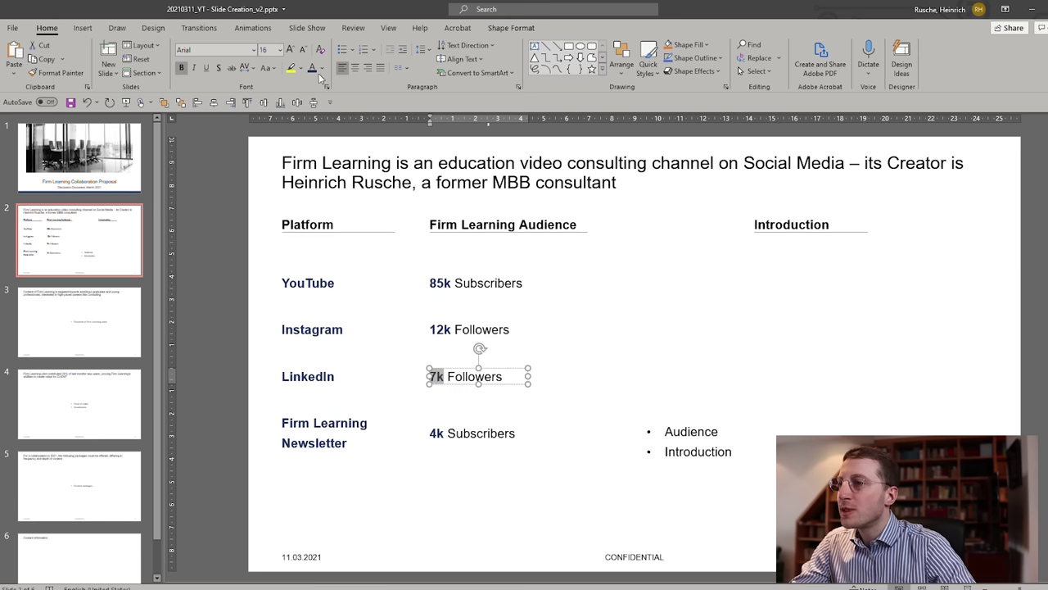
Set the font size of the YouTube subscriber figure to 40.
double_click(440, 283)
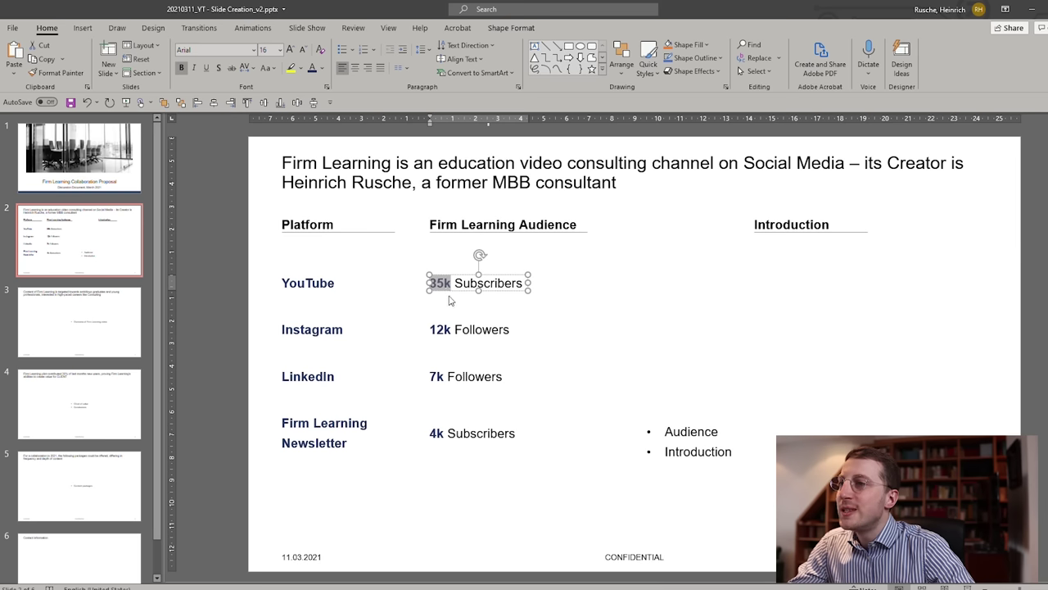
click(263, 49)
text(40)
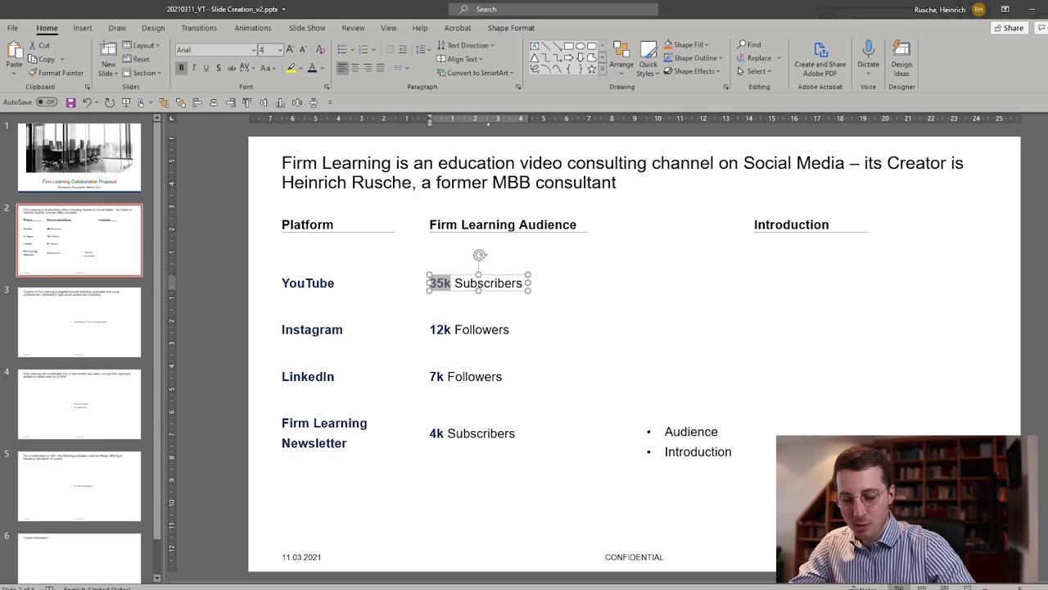